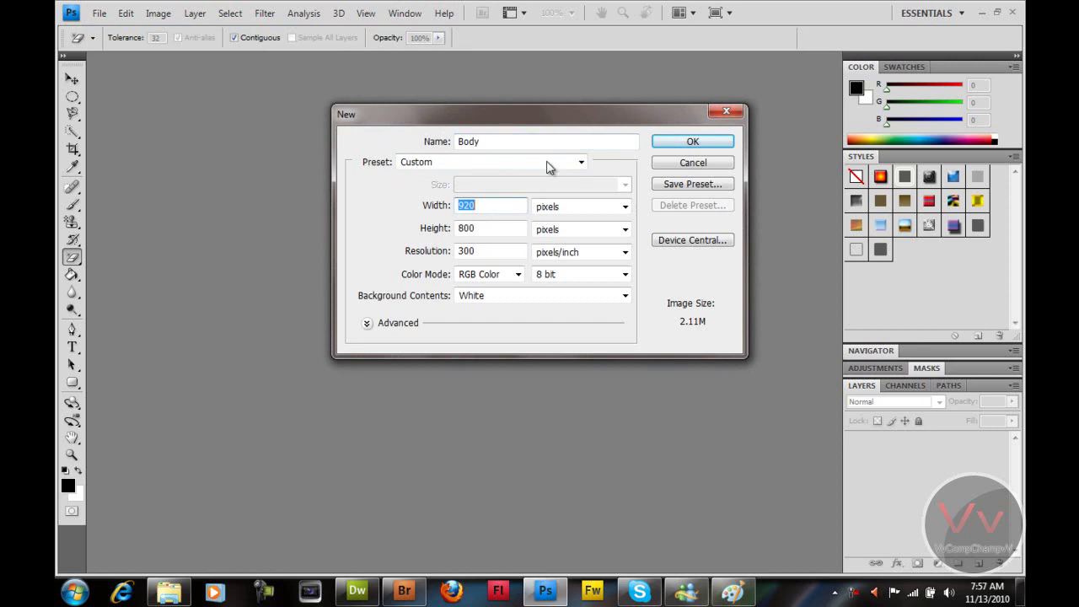
Create a new document named Body at 920 x 800 pixels, 300 pixels/inch, RGB Color, with a white background.
{"action": "left_click", "coordinate": [491, 229]}
{"action": "key", "text": "Tab"}
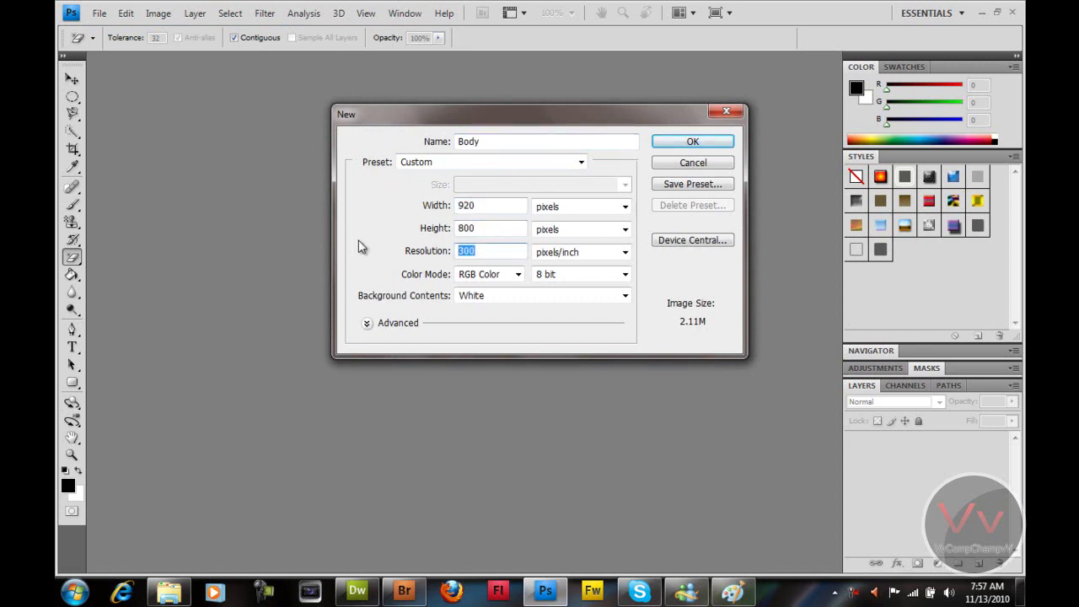
{"action": "left_click", "coordinate": [692, 141]}
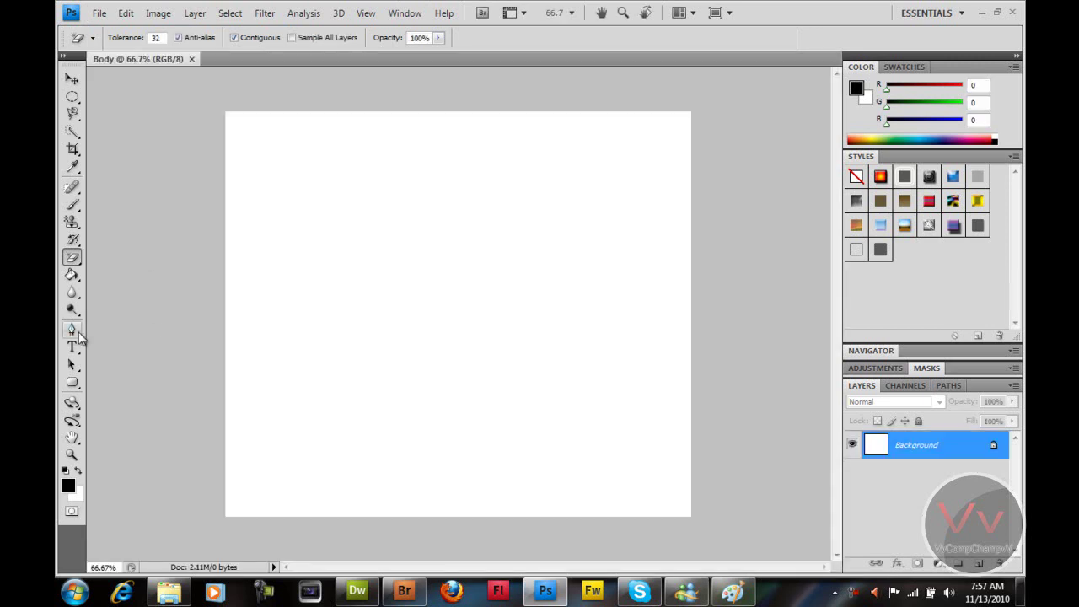
Fill the canvas with black using the Paint Bucket and convert the Background into a regular layer with the default name.
{"action": "left_click", "coordinate": [72, 274]}
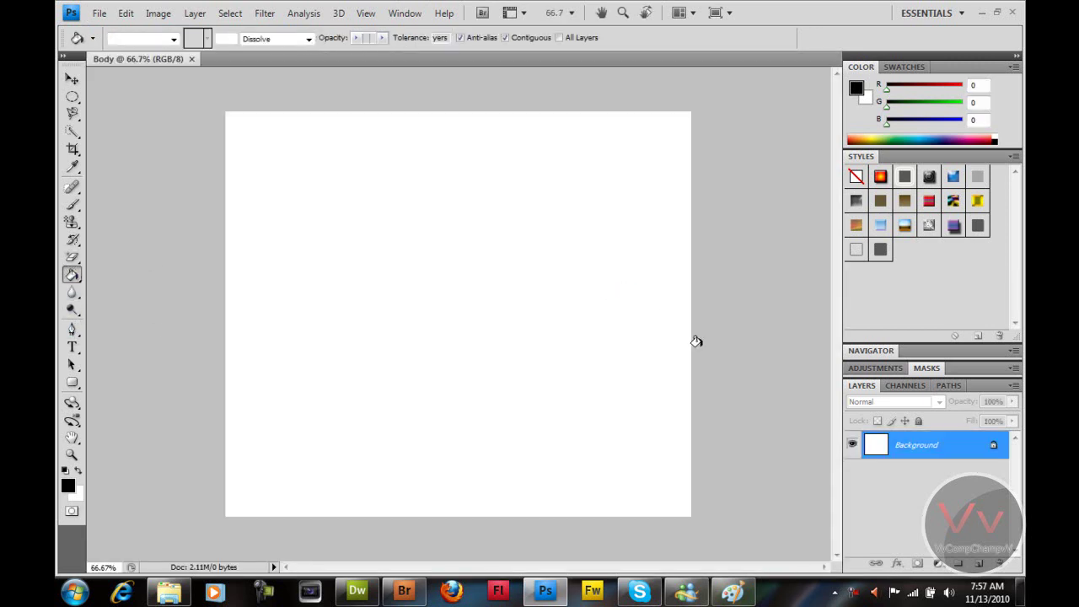
{"action": "left_click", "coordinate": [658, 318]}
{"action": "right_click", "coordinate": [873, 447]}
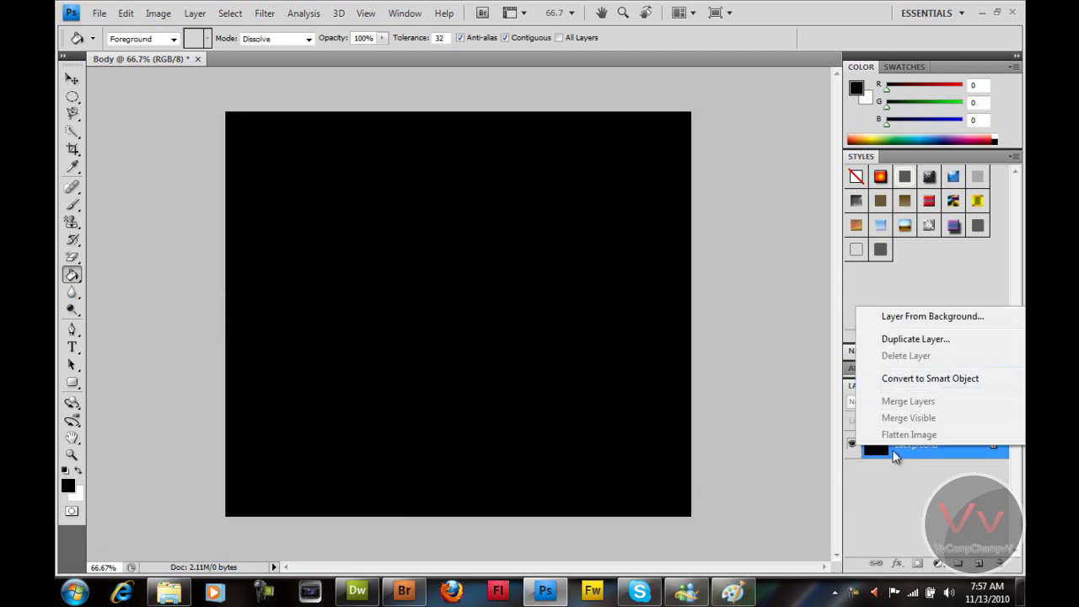
{"action": "left_click", "coordinate": [892, 455]}
{"action": "double_click", "coordinate": [895, 449]}
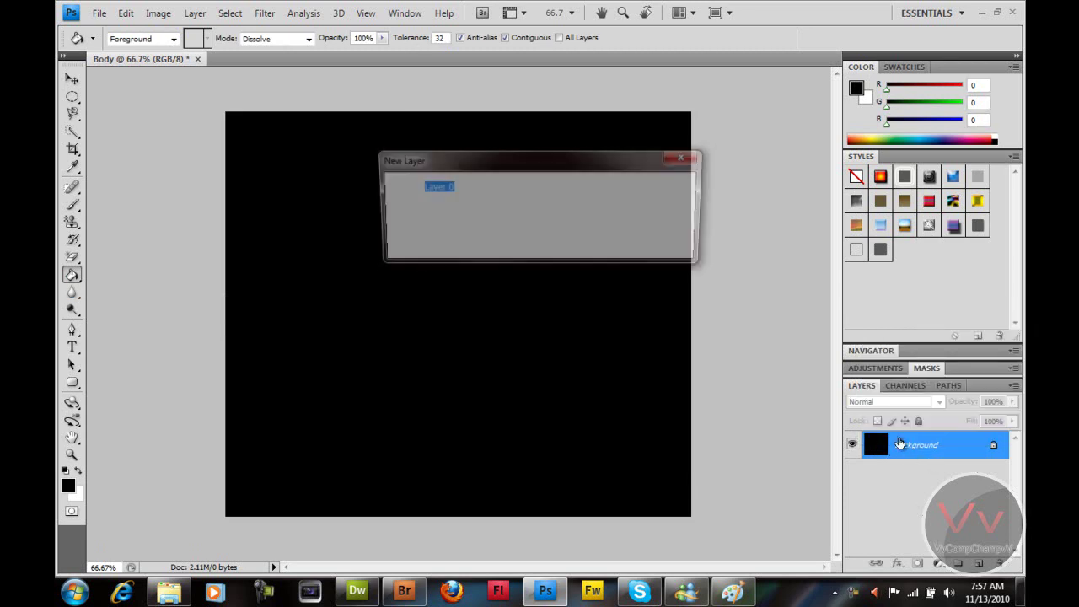
{"action": "key", "text": "Return"}
Add a Gradient Overlay to the black layer and choose the black-to-white preset for editing.
{"action": "right_click", "coordinate": [902, 445]}
{"action": "key", "text": "Escape"}
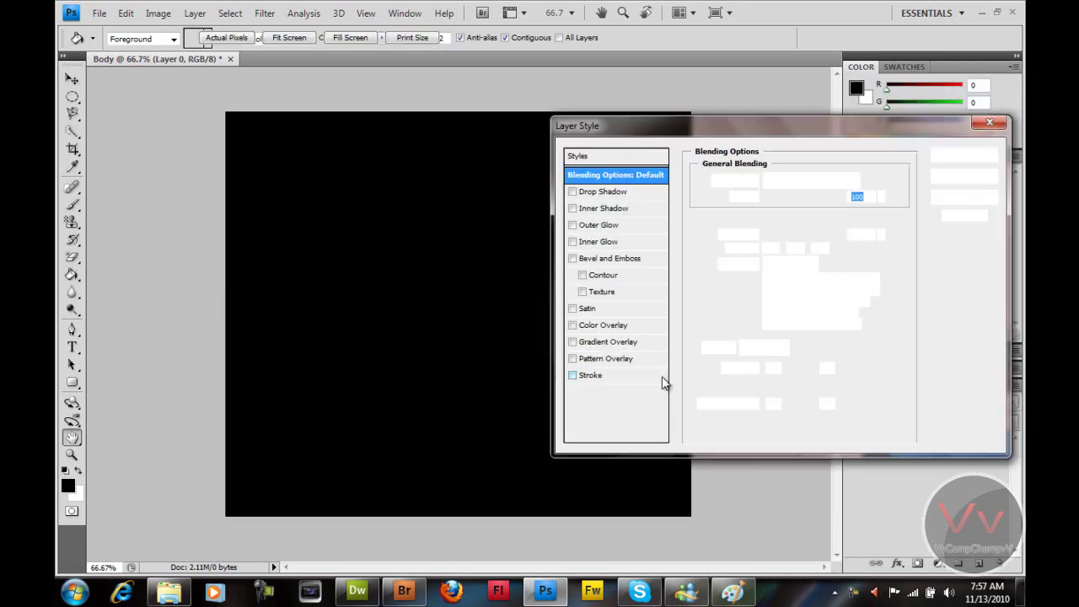
{"action": "left_click", "coordinate": [608, 343]}
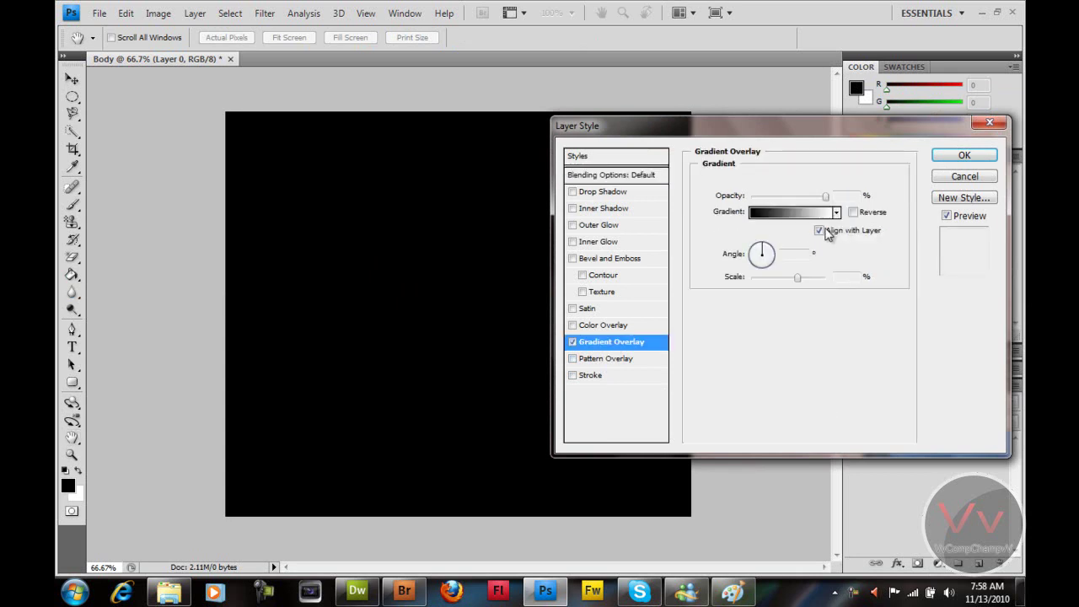
{"action": "left_click", "coordinate": [793, 212]}
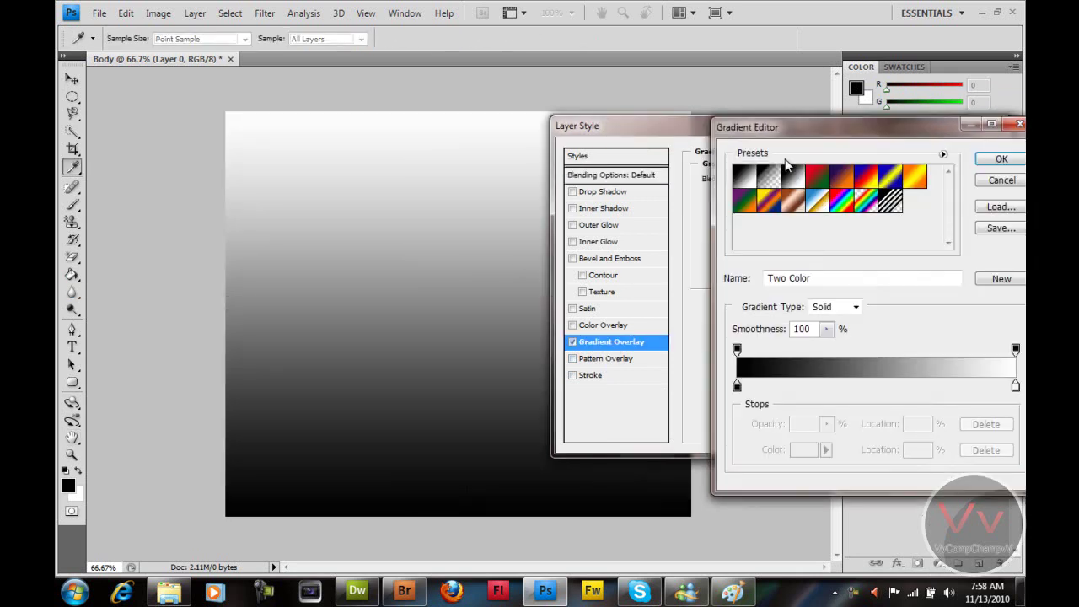
{"action": "left_click", "coordinate": [749, 174]}
Set the gradient's black stop to dark gray #535353, checking the web page's look in Dreamweaver before confirming the color.
{"action": "left_click", "coordinate": [737, 388]}
{"action": "left_click", "coordinate": [805, 452]}
{"action": "left_click_drag", "start_coordinate": [660, 274], "coordinate": [529, 306]}
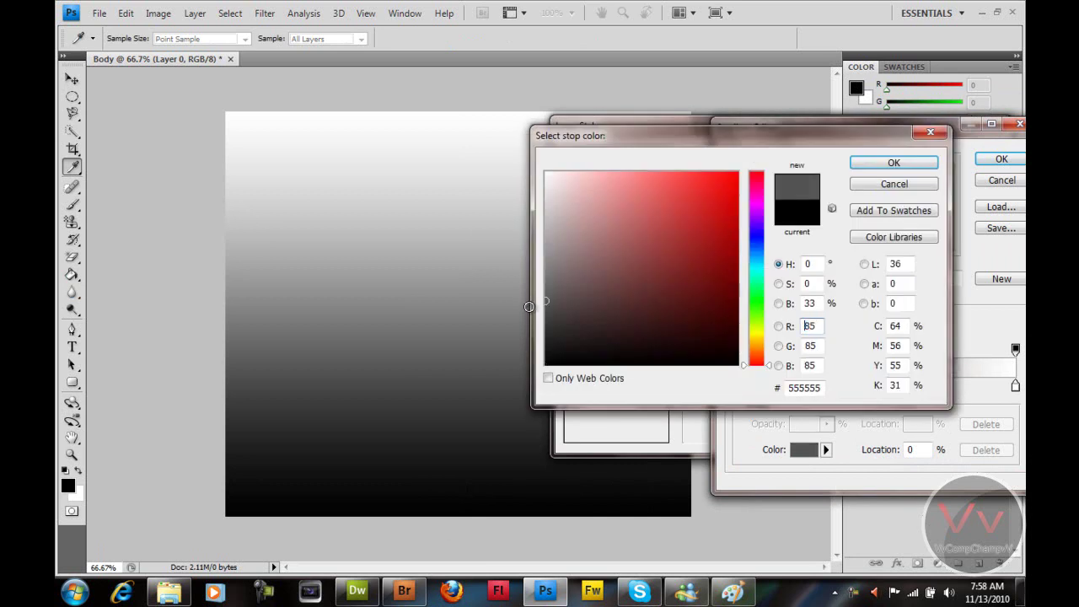
{"action": "left_click", "coordinate": [357, 591]}
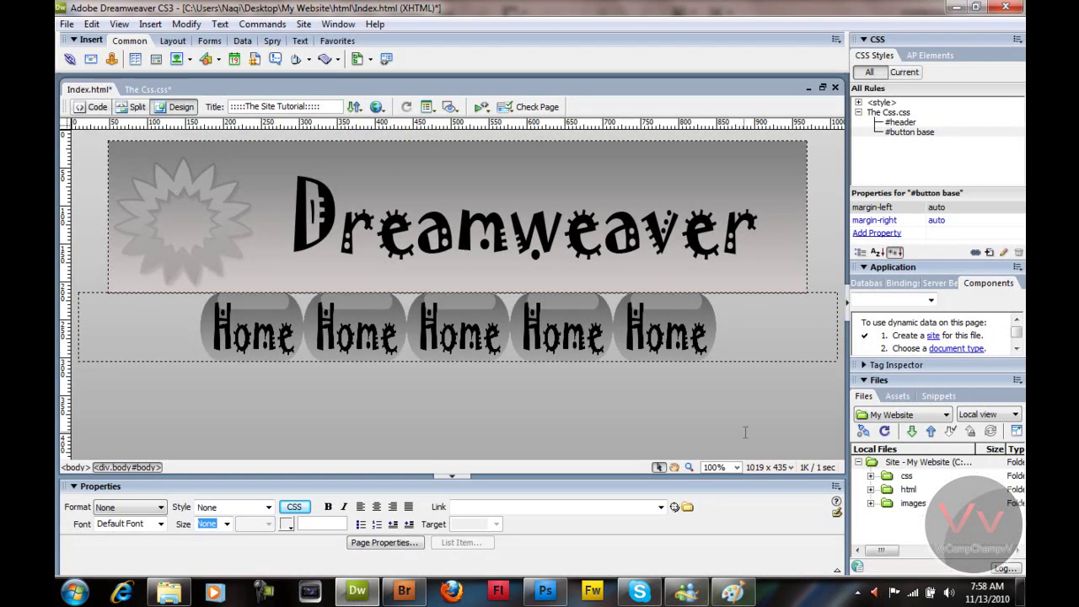
{"action": "left_click", "coordinate": [560, 590]}
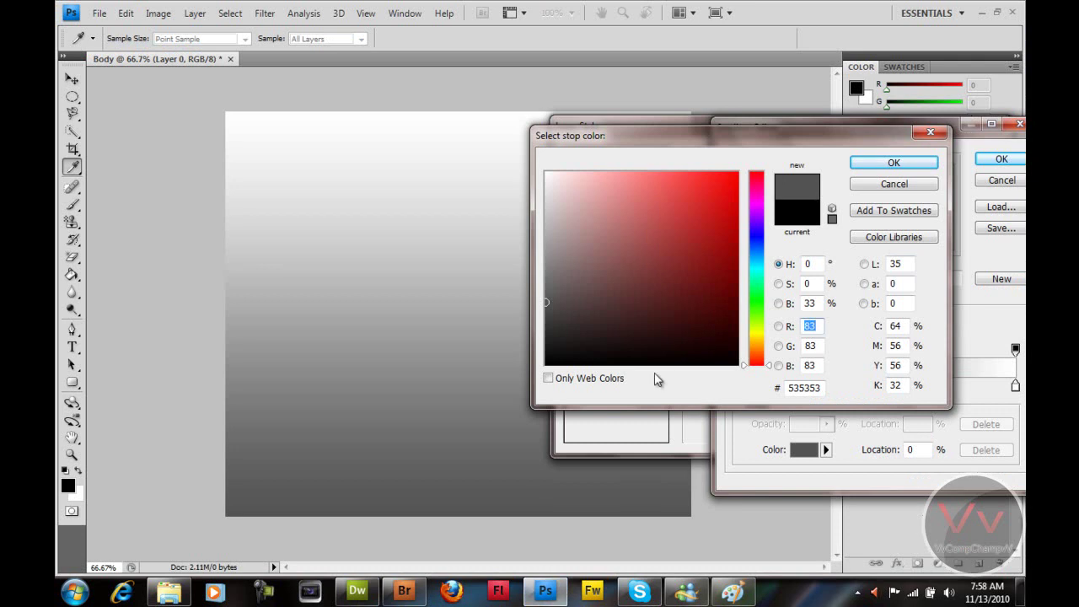
{"action": "left_click", "coordinate": [892, 163]}
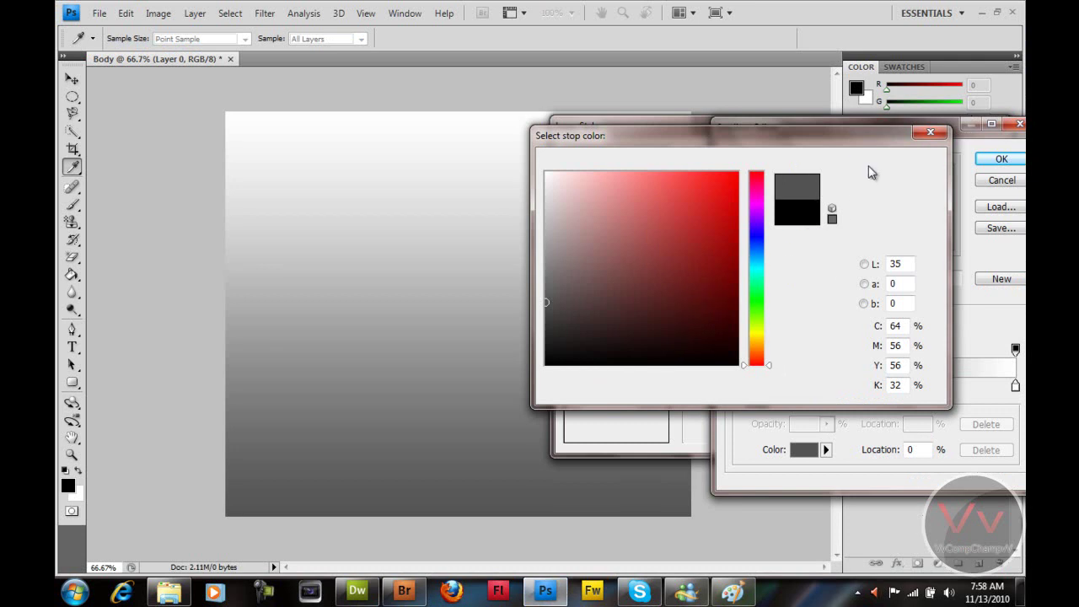
Set the gradient's white stop to gray #5e5e5e and apply the Gradient Overlay to the layer.
{"action": "left_click", "coordinate": [1016, 385]}
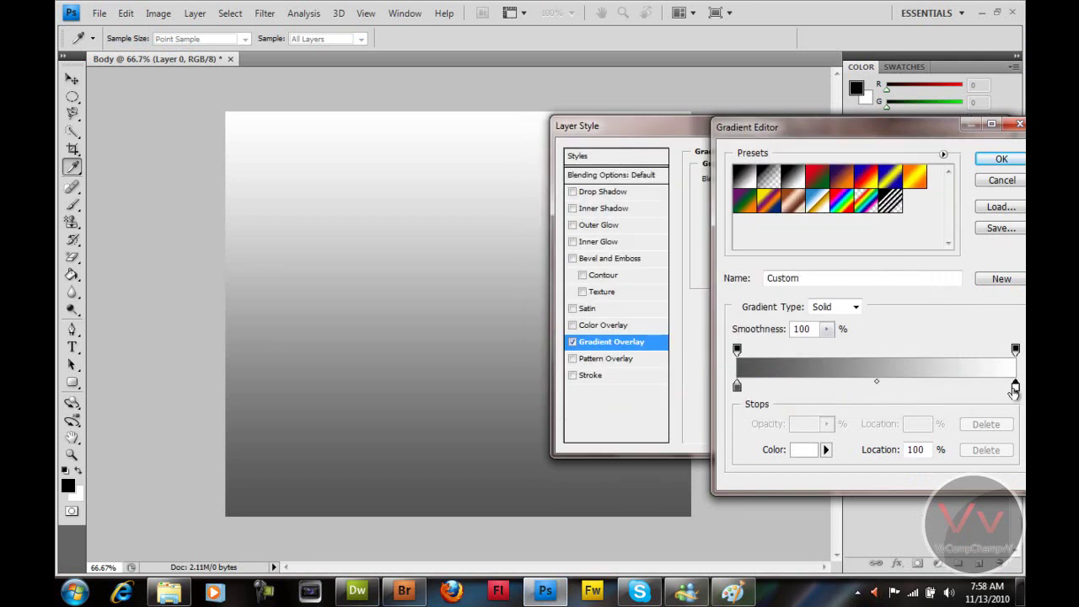
{"action": "left_click", "coordinate": [805, 453]}
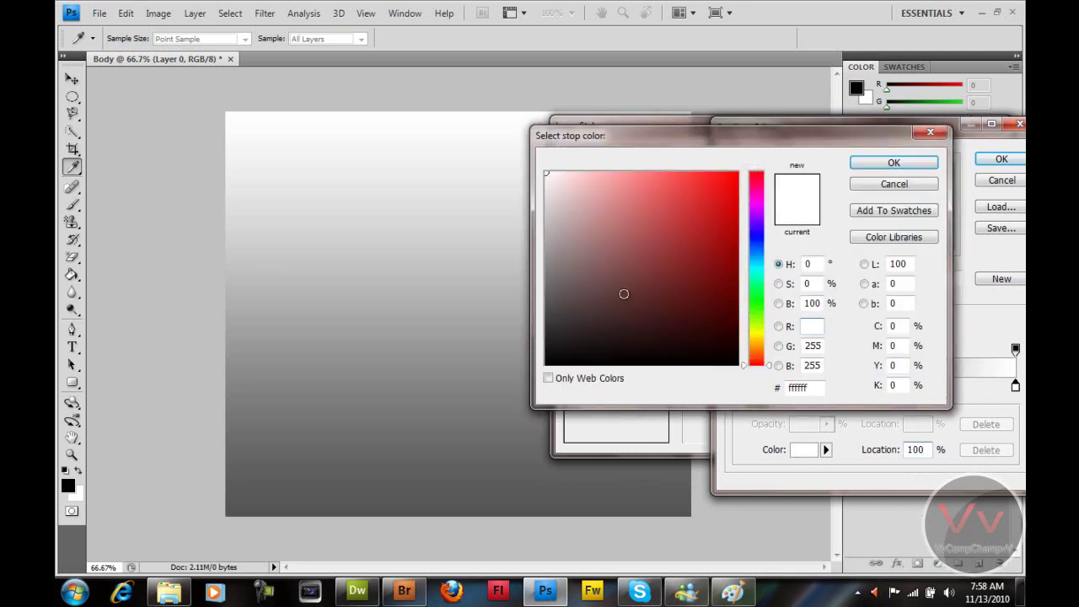
{"action": "left_click", "coordinate": [447, 294]}
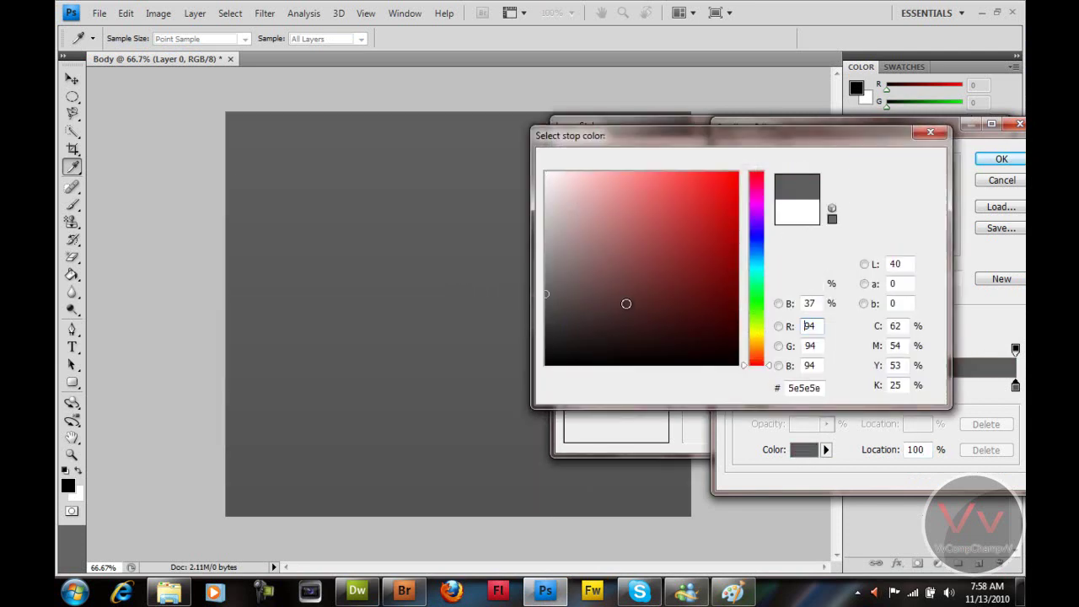
{"action": "left_click", "coordinate": [894, 162]}
{"action": "left_click", "coordinate": [988, 159]}
{"action": "left_click", "coordinate": [984, 158]}
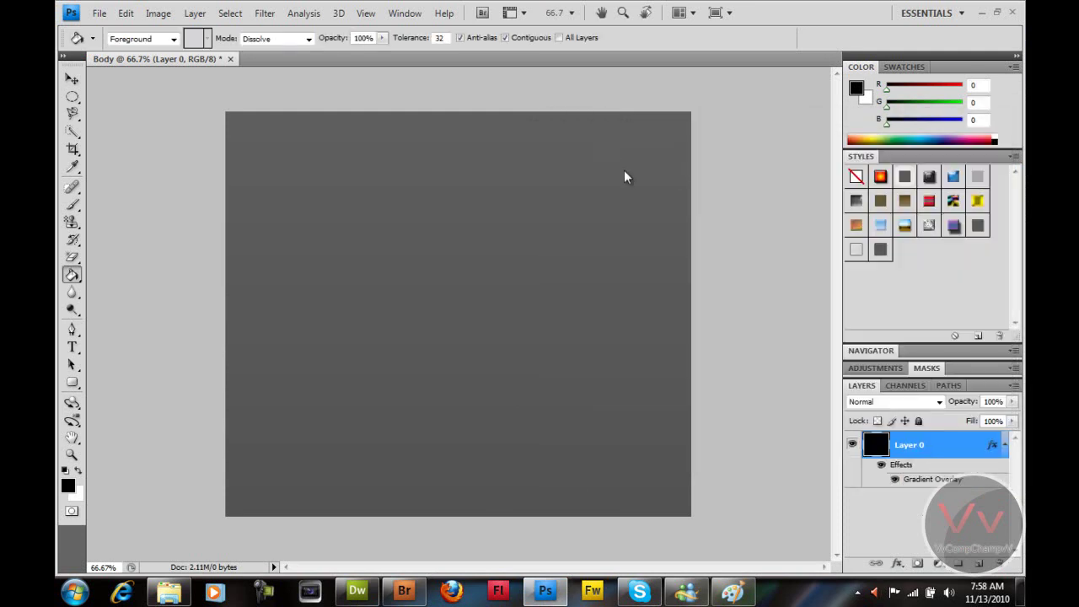
Save the image as Body.jpg in JPEG format in the images folder.
{"action": "key", "text": "ctrl+s"}
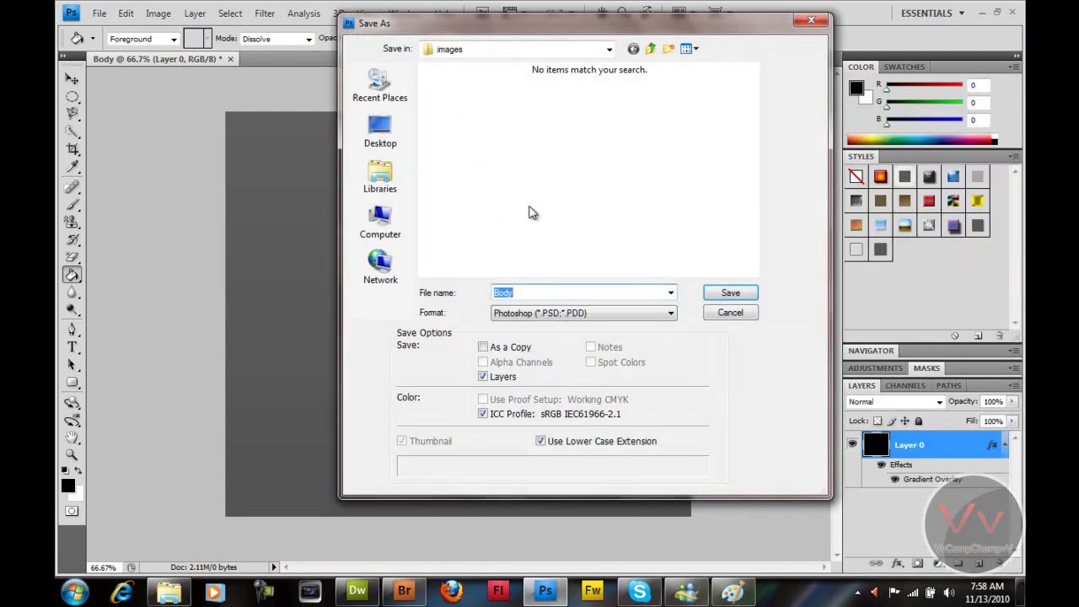
{"action": "left_click", "coordinate": [630, 313]}
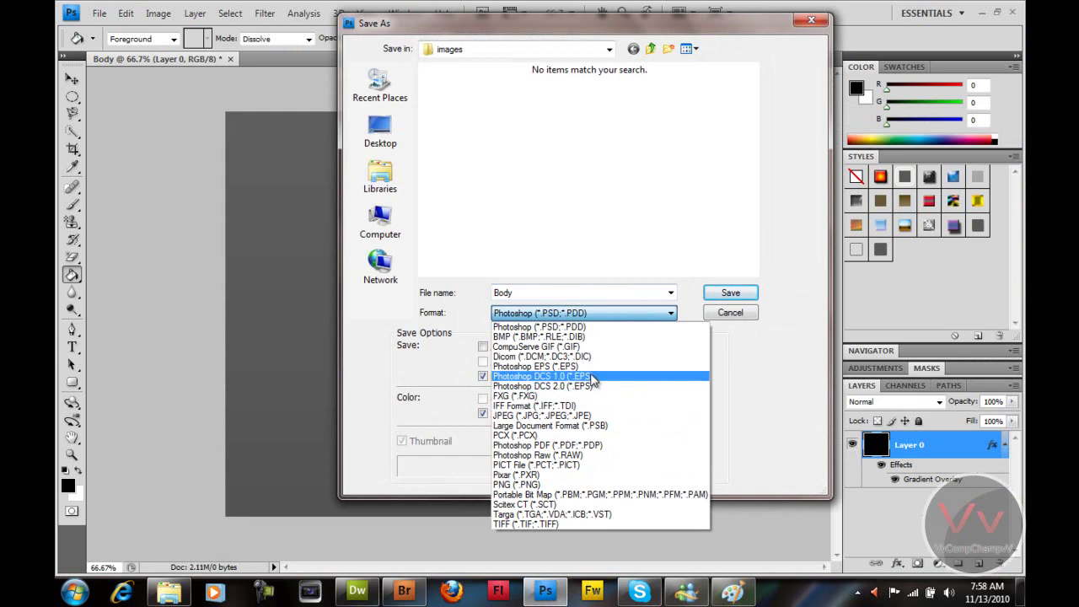
{"action": "left_click", "coordinate": [593, 414]}
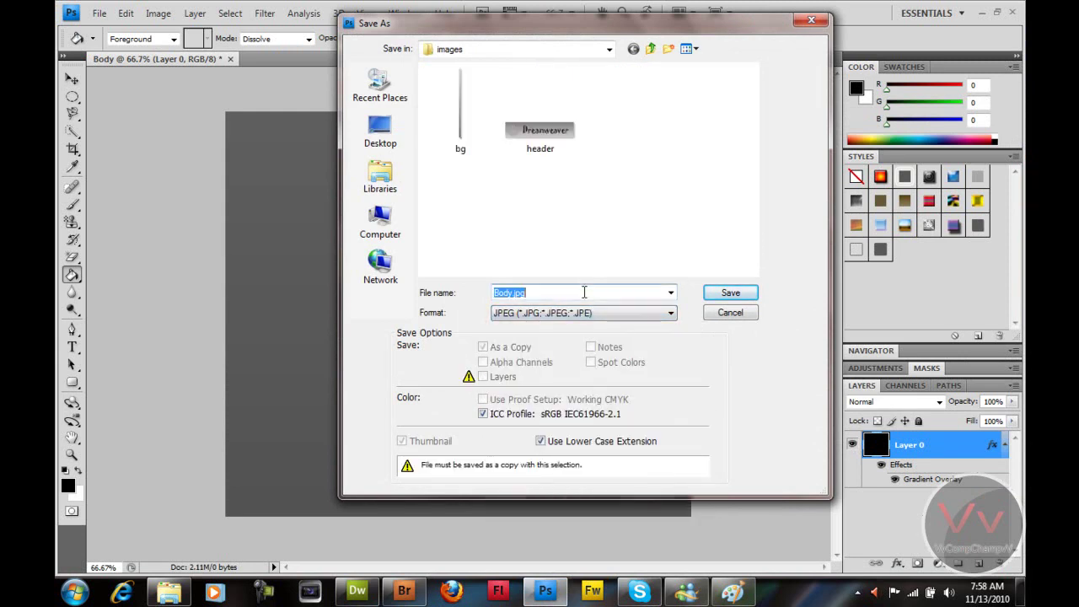
{"action": "key", "text": "Return"}
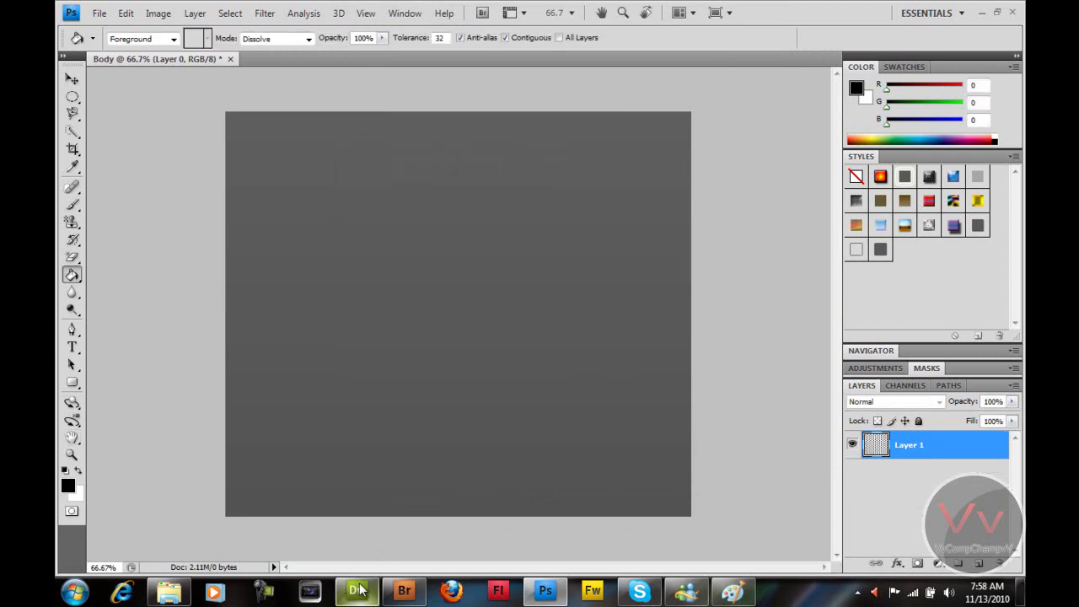
Switch to Dreamweaver and insert a div with class and ID "thebody" at the insertion point below the Home buttons.
{"action": "left_click", "coordinate": [357, 590]}
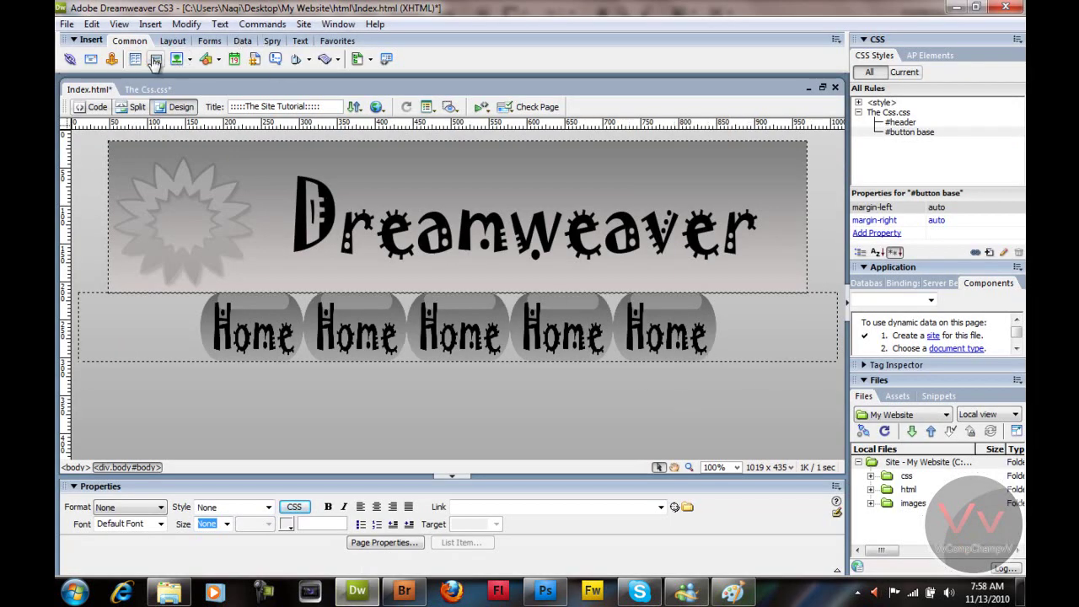
{"action": "left_click", "coordinate": [155, 60]}
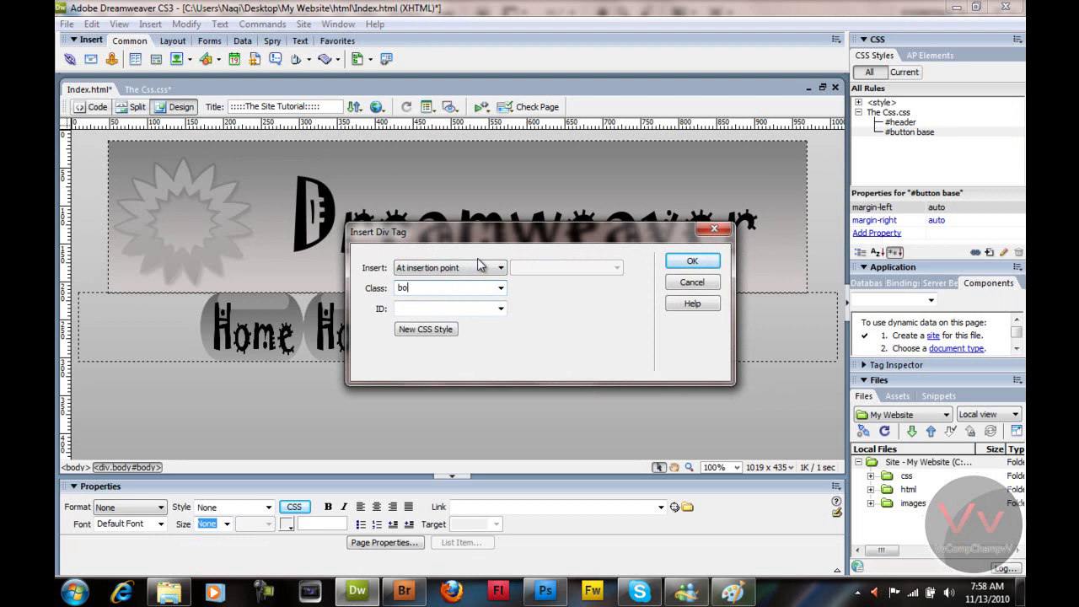
{"action": "type", "text": "thebody"}
{"action": "key", "text": "Tab"}
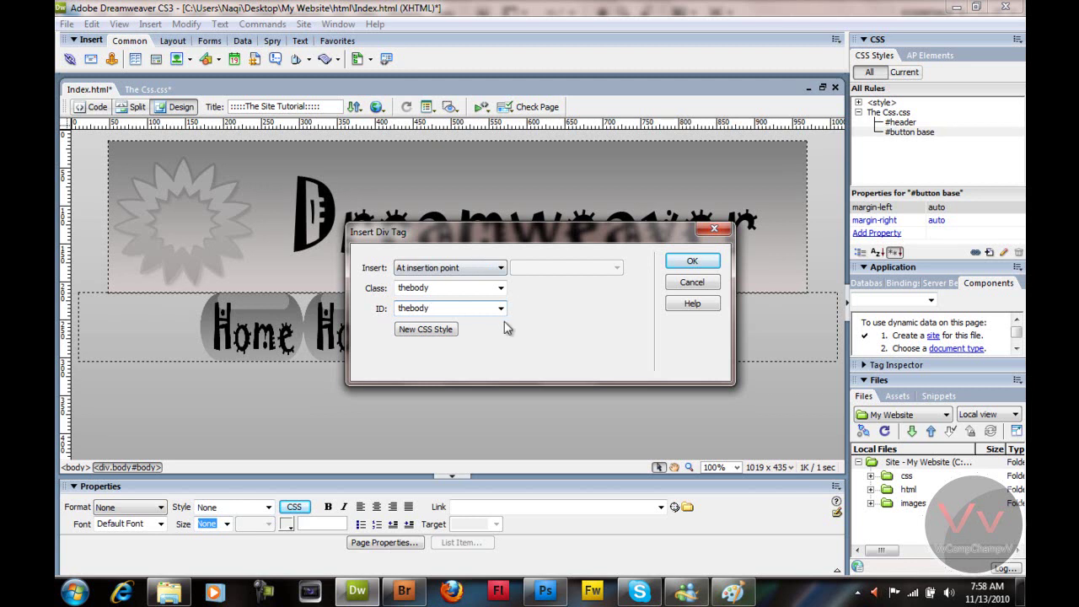
{"action": "left_click", "coordinate": [681, 261]}
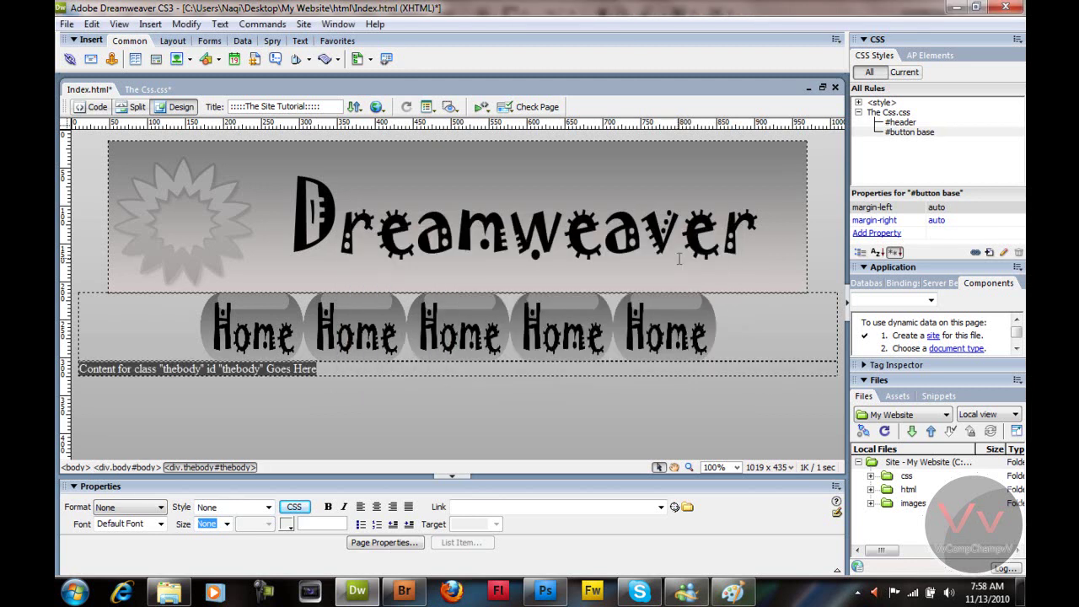
Create the CSS rule #body #thebody in The Css.css with ../images/Body.jpg as its background image.
{"action": "left_click_drag", "start_coordinate": [437, 371], "coordinate": [79, 368]}
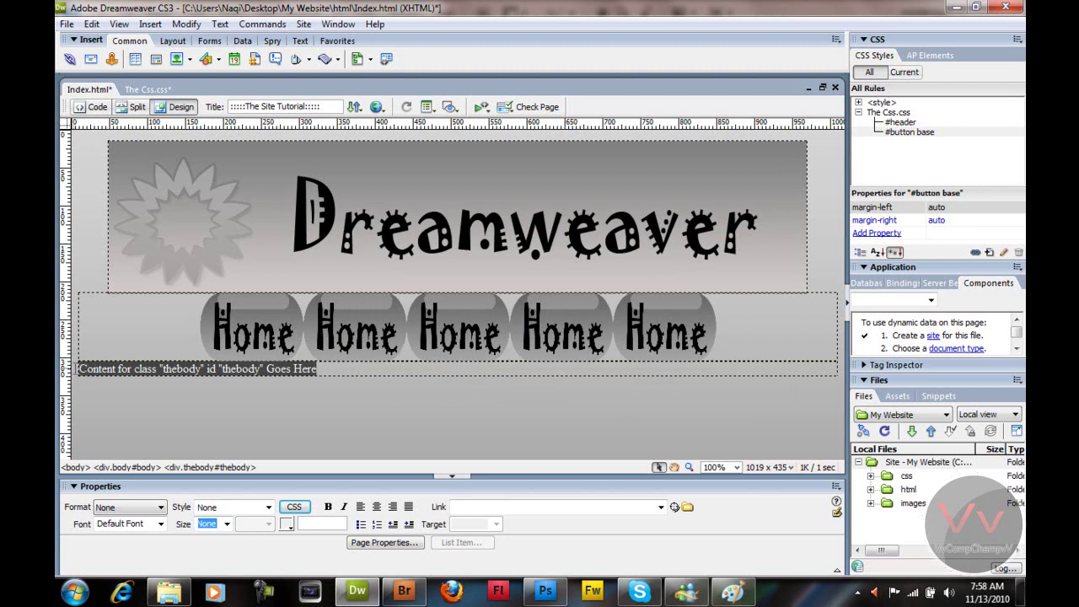
{"action": "left_click", "coordinate": [990, 252]}
{"action": "left_click", "coordinate": [679, 250]}
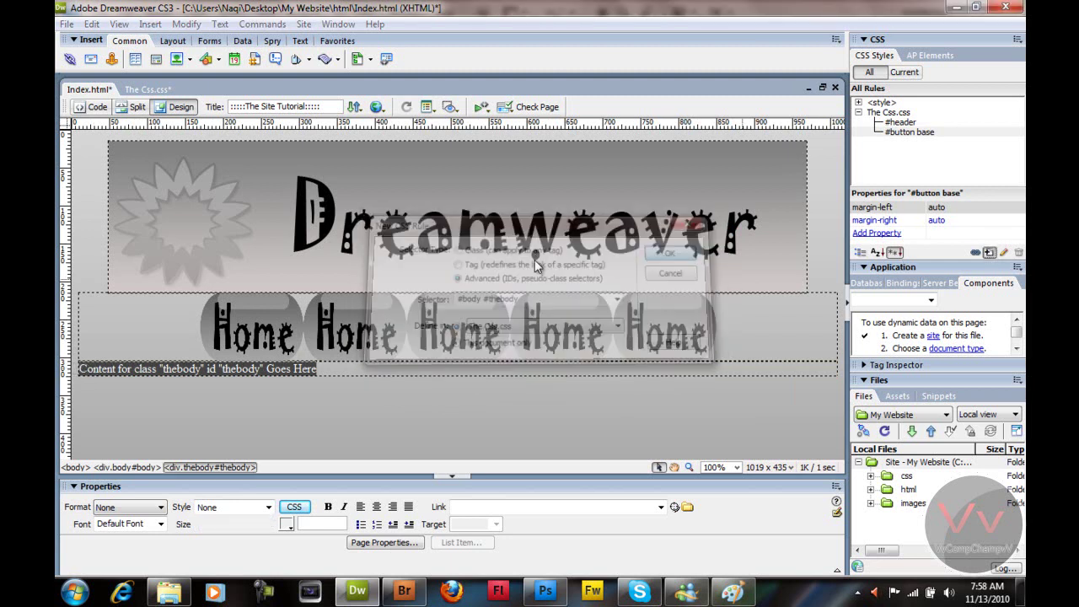
{"action": "left_click", "coordinate": [379, 215]}
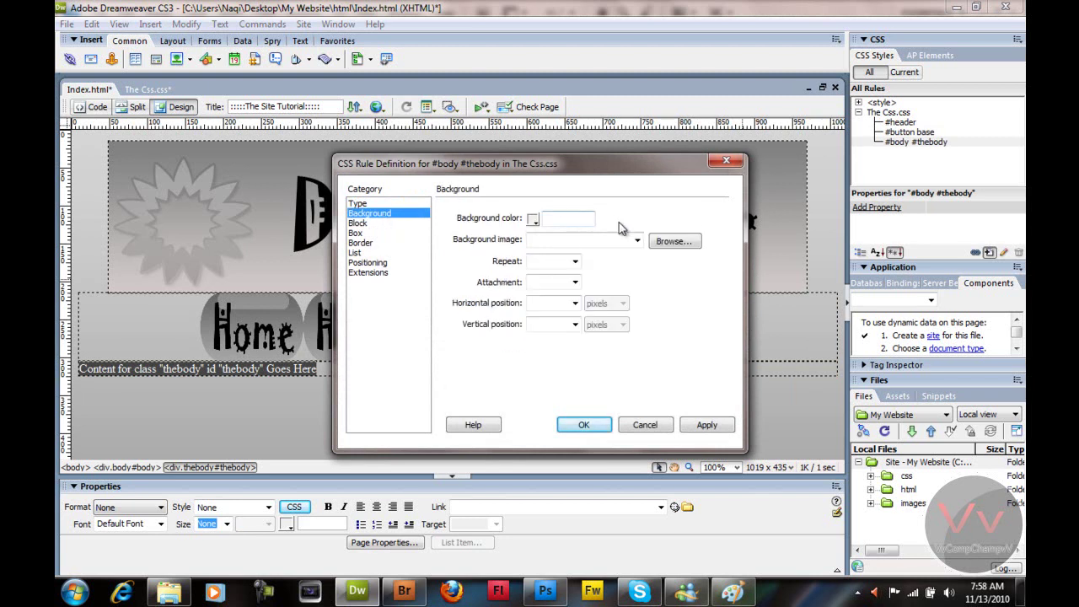
{"action": "left_click", "coordinate": [663, 242]}
{"action": "double_click", "coordinate": [435, 246]}
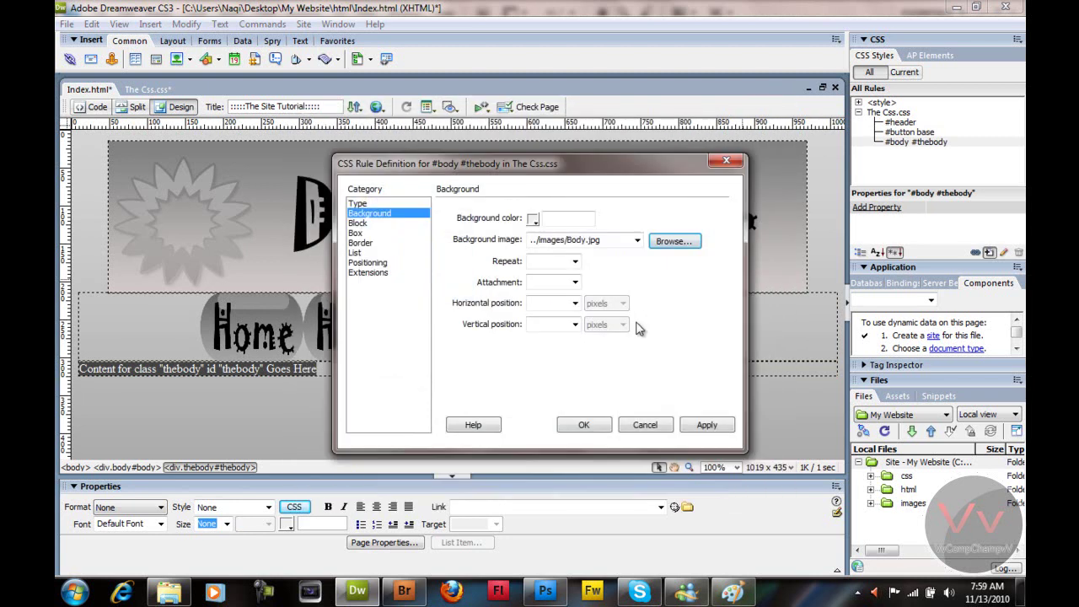
Set the rule's box to 920 pixels wide and 800 pixels high with auto right and left margins, and apply it.
{"action": "left_click", "coordinate": [358, 232]}
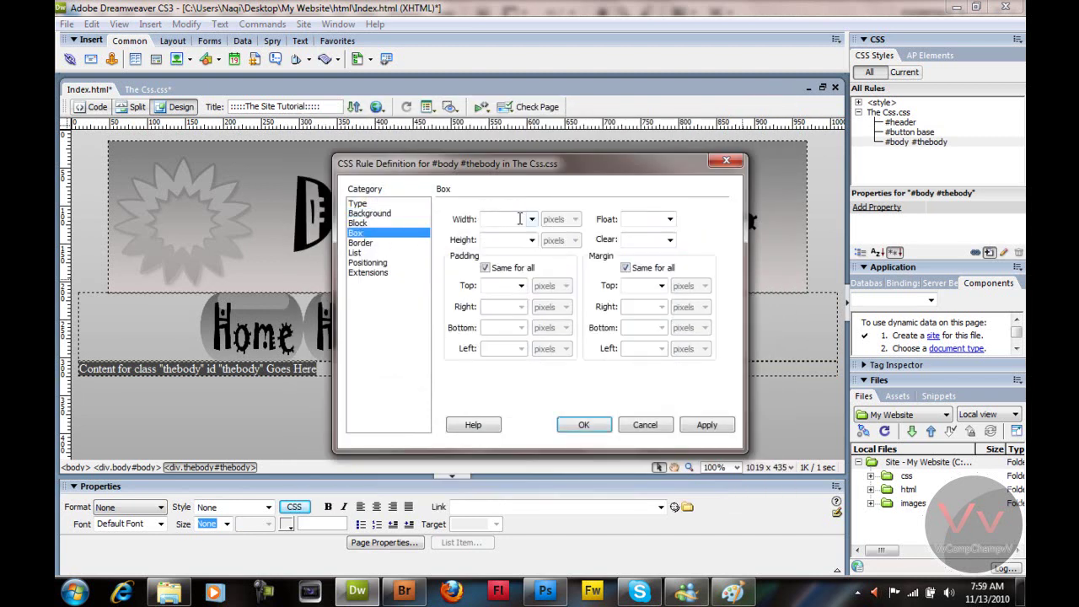
{"action": "type", "text": "920"}
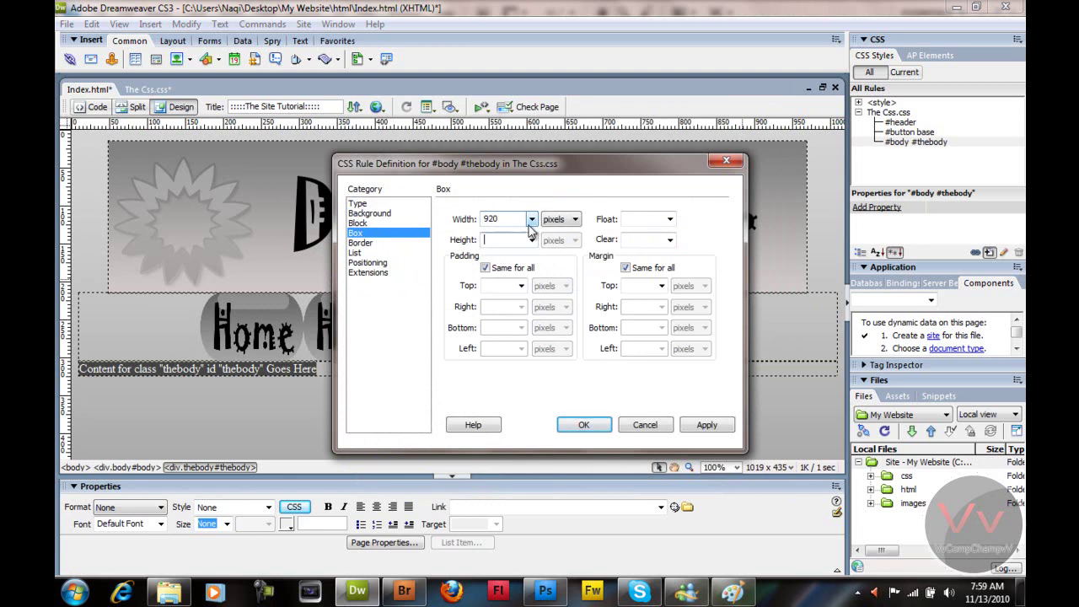
{"action": "type", "text": "800"}
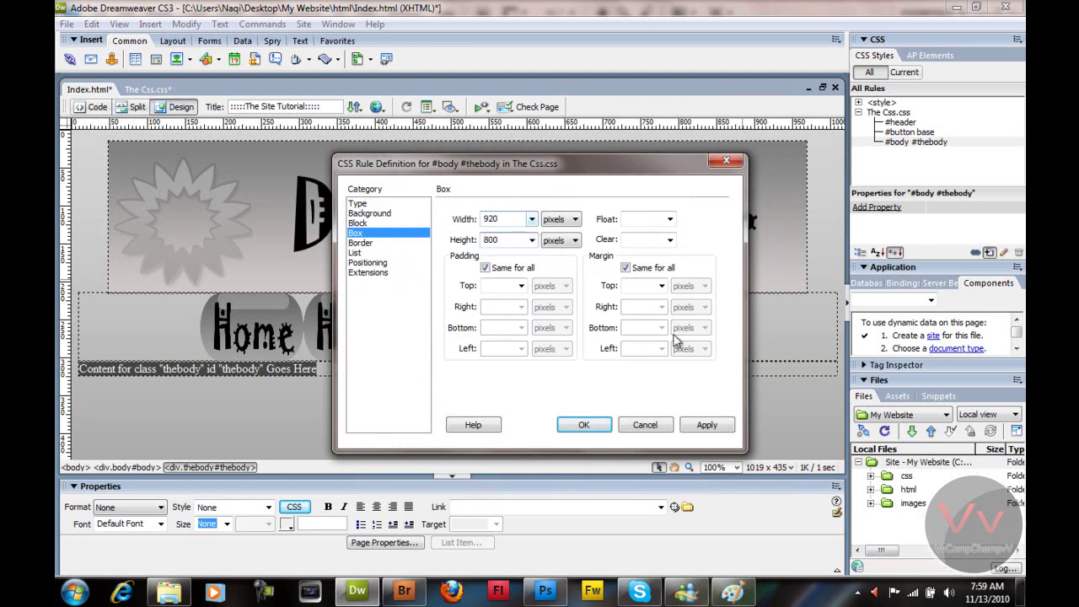
{"action": "left_click", "coordinate": [626, 268]}
{"action": "left_click", "coordinate": [650, 328]}
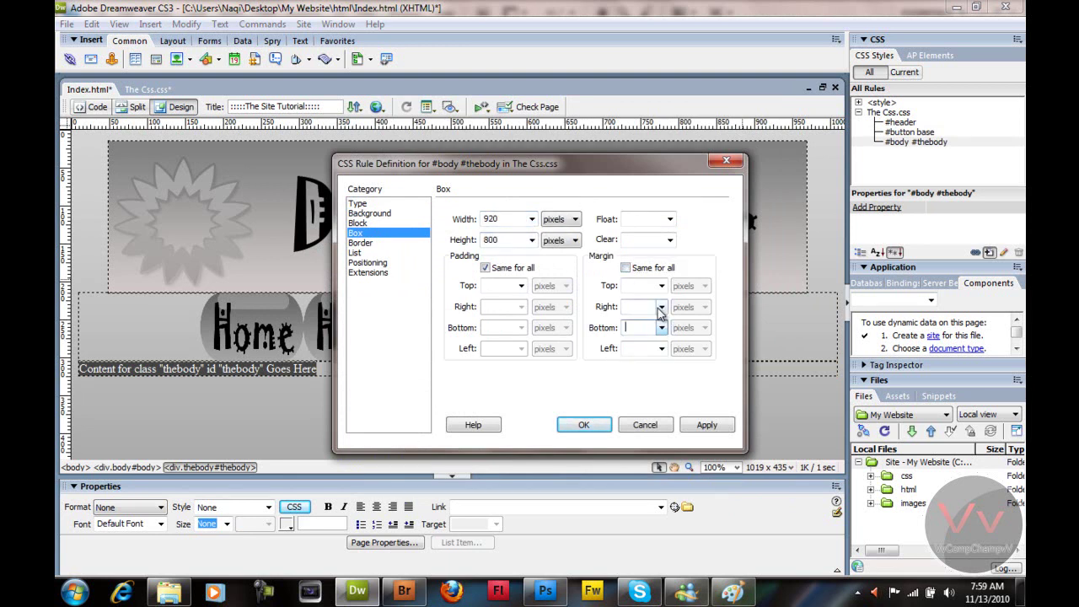
{"action": "left_click", "coordinate": [661, 307]}
{"action": "left_click", "coordinate": [649, 320]}
{"action": "left_click", "coordinate": [661, 349]}
{"action": "left_click", "coordinate": [649, 361]}
{"action": "left_click", "coordinate": [706, 425]}
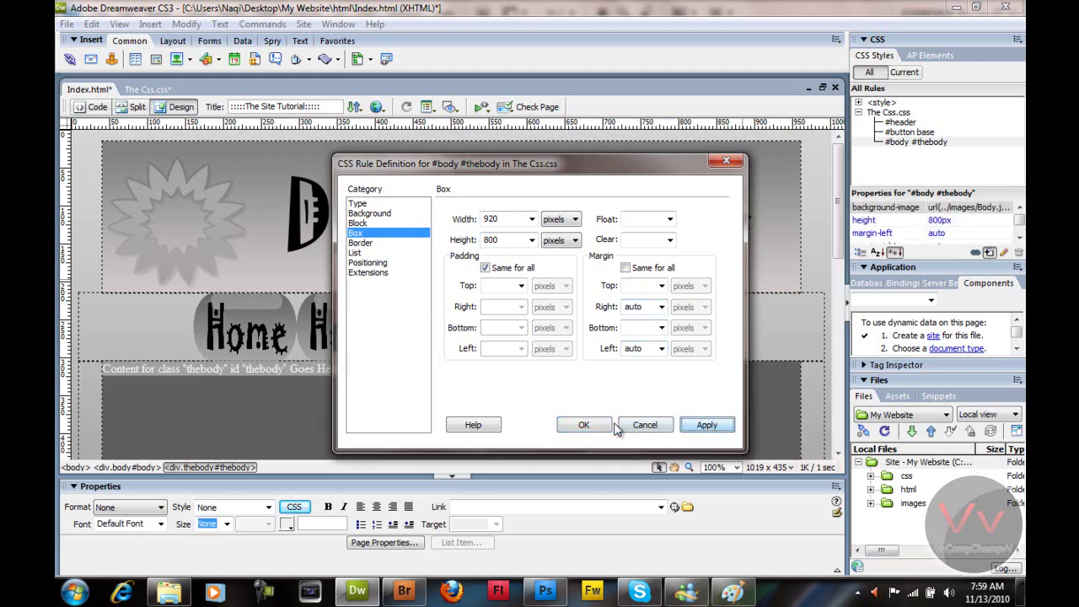
{"action": "left_click", "coordinate": [583, 425]}
Delete all the placeholder text from the thebody div below the Home buttons.
{"action": "left_click_drag", "start_coordinate": [509, 380], "coordinate": [176, 379]}
{"action": "left_click", "coordinate": [178, 380]}
{"action": "key", "text": "BackSpace"}
{"action": "key", "text": "BackSpace"}
{"action": "key", "text": "BackSpace"}
{"action": "key", "text": "BackSpace"}
{"action": "key", "text": "BackSpace"}
{"action": "key", "text": "BackSpace"}
{"action": "key", "text": "BackSpace"}
{"action": "key", "text": "BackSpace"}
{"action": "key", "text": "BackSpace"}
{"action": "key", "text": "BackSpace"}
{"action": "key", "text": "BackSpace"}
{"action": "key", "text": "BackSpace"}
{"action": "key", "text": "BackSpace"}
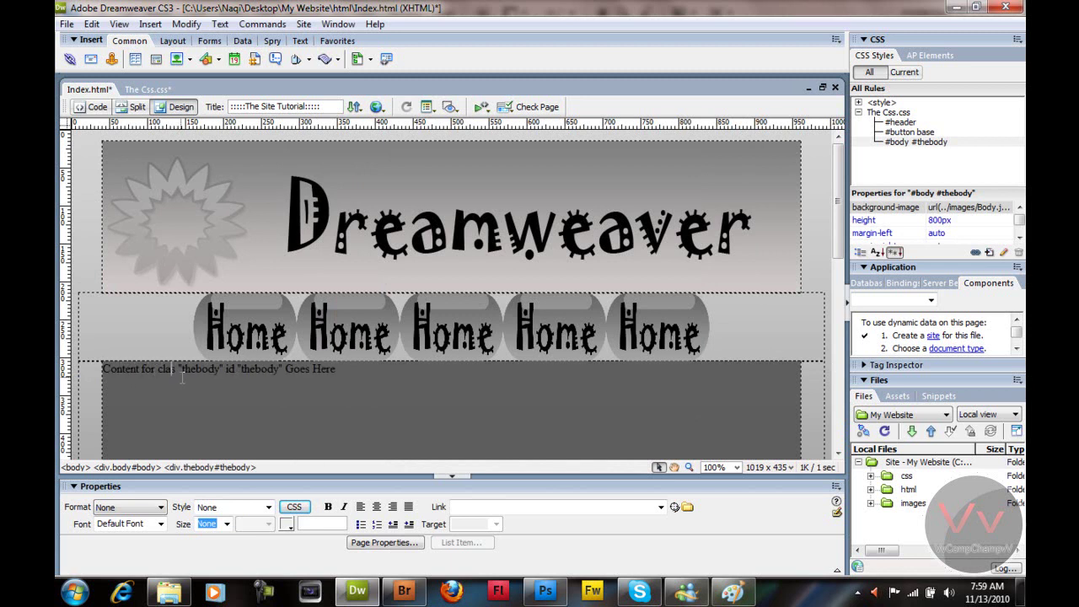
{"action": "key", "text": "BackSpace"}
{"action": "key", "text": "BackSpace"}
{"action": "key", "text": "BackSpace"}
{"action": "key", "text": "BackSpace"}
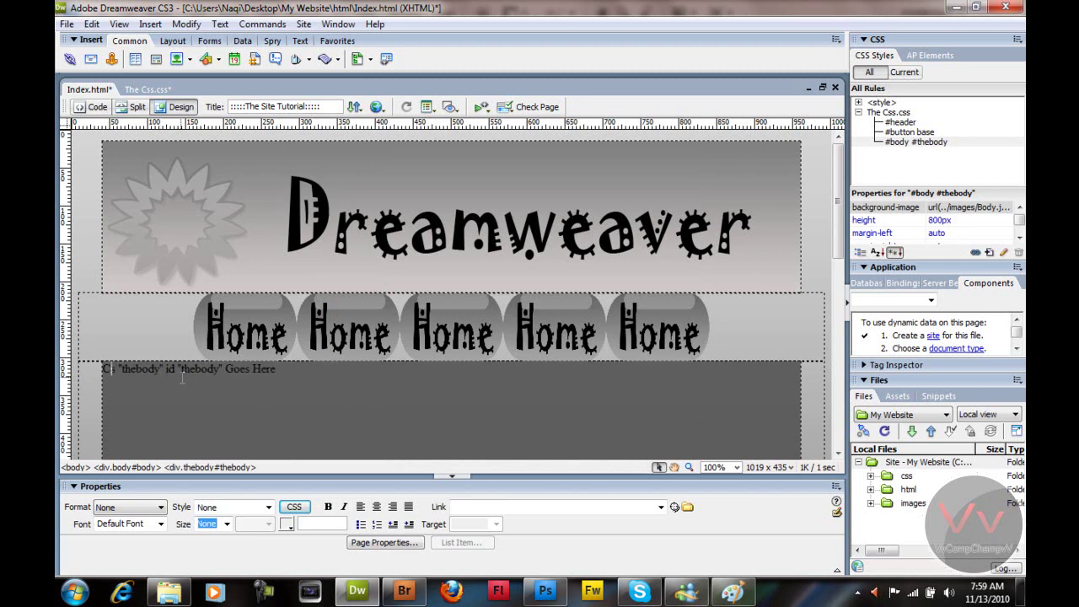
{"action": "key", "text": "Delete"}
{"action": "key", "text": "Delete"}
{"action": "key", "text": "Delete"}
{"action": "key", "text": "Delete"}
{"action": "key", "text": "Delete"}
{"action": "key", "text": "Delete"}
{"action": "key", "text": "Delete"}
{"action": "key", "text": "Delete"}
{"action": "key", "text": "Delete"}
{"action": "key", "text": "Delete"}
{"action": "key", "text": "Delete"}
{"action": "key", "text": "Delete"}
{"action": "key", "text": "Delete"}
{"action": "key", "text": "Delete"}
{"action": "key", "text": "Delete"}
{"action": "key", "text": "Delete"}
{"action": "key", "text": "Delete"}
{"action": "key", "text": "Delete"}
{"action": "key", "text": "Delete"}
{"action": "key", "text": "Delete"}
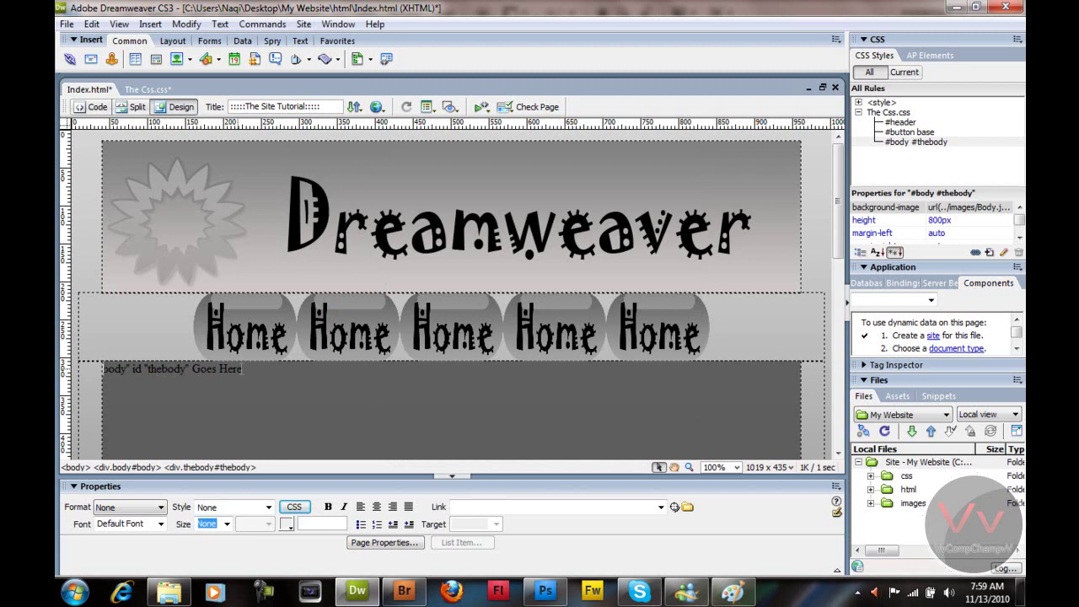
{"action": "key", "text": "Delete"}
{"action": "key", "text": "Delete"}
{"action": "key", "text": "Delete"}
{"action": "key", "text": "Delete"}
{"action": "key", "text": "Delete"}
{"action": "key", "text": "Delete"}
{"action": "key", "text": "Delete"}
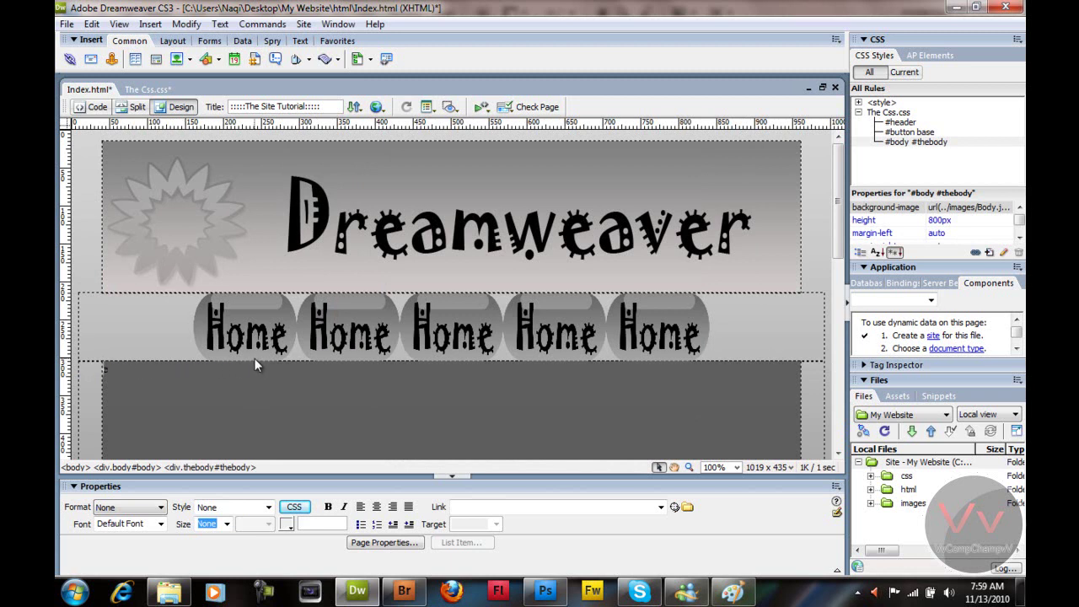
Save the page and its stylesheet, preview it in Firefox, and check the content area down to the end of the page.
{"action": "scroll", "coordinate": [252, 369], "scroll_direction": "down", "scroll_amount": 5}
{"action": "scroll", "coordinate": [257, 371], "scroll_direction": "down", "scroll_amount": 3}
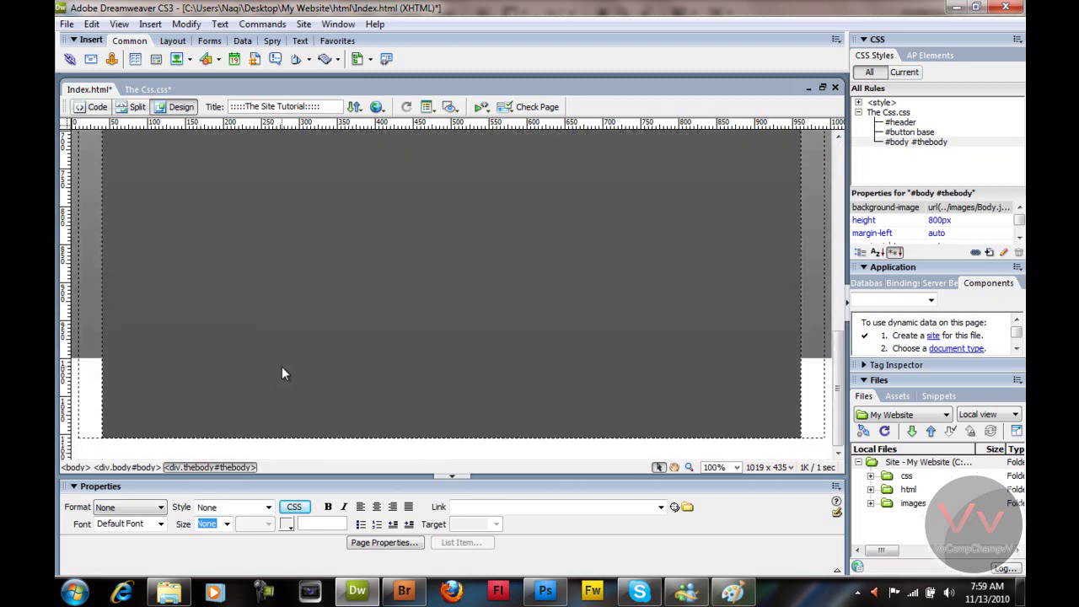
{"action": "scroll", "coordinate": [434, 417], "scroll_direction": "up", "scroll_amount": 1}
{"action": "scroll", "coordinate": [446, 421], "scroll_direction": "down", "scroll_amount": 1}
{"action": "key", "text": "F12"}
{"action": "left_click", "coordinate": [475, 330]}
{"action": "left_click", "coordinate": [581, 331]}
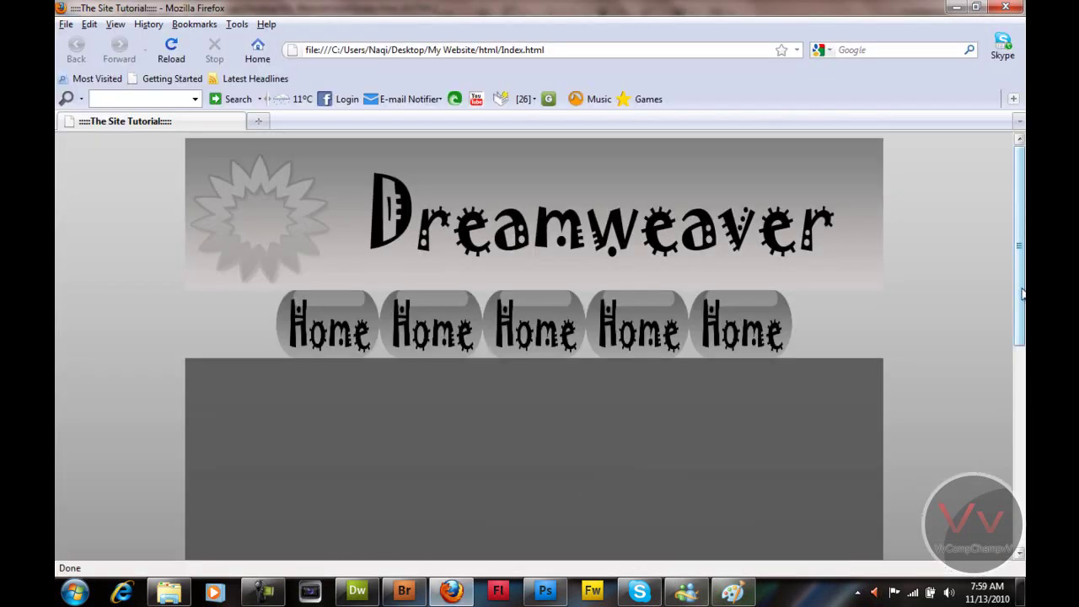
{"action": "scroll", "coordinate": [702, 307], "scroll_direction": "down", "scroll_amount": 5}
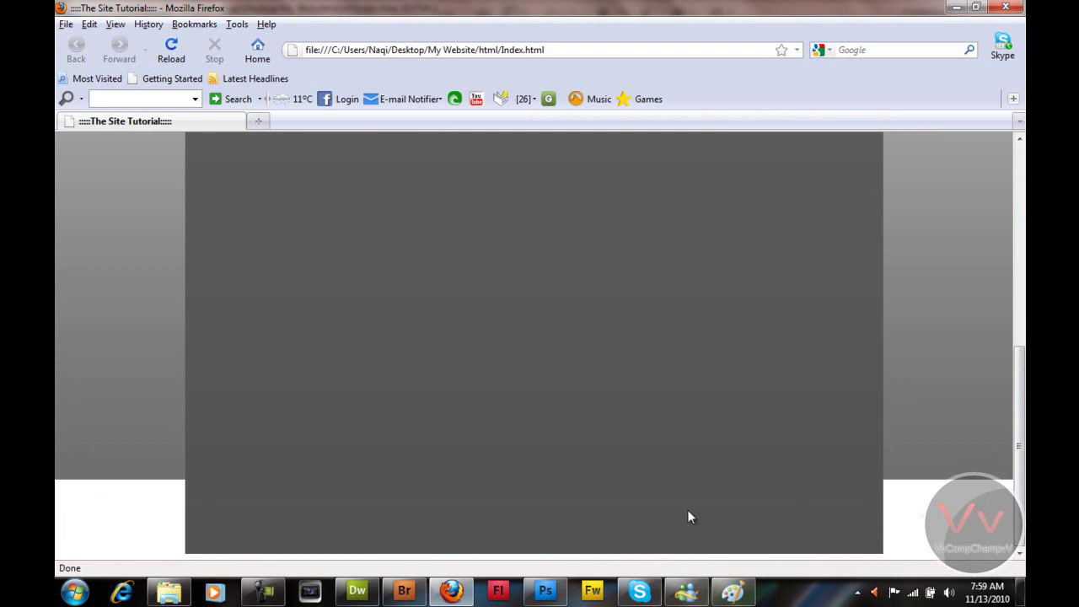
{"action": "scroll", "coordinate": [408, 416], "scroll_direction": "up", "scroll_amount": 3}
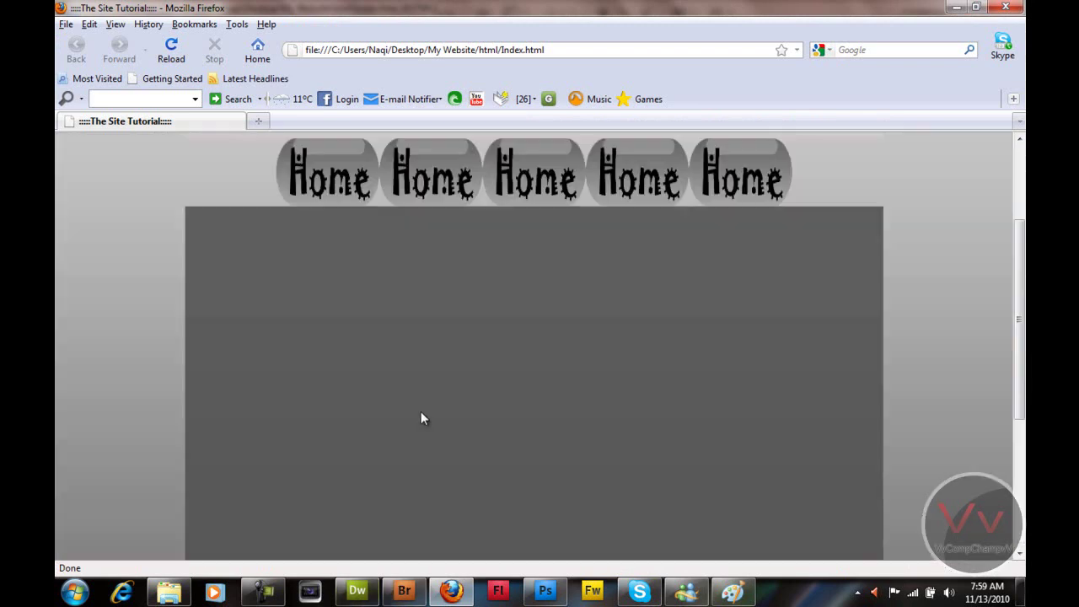
{"action": "scroll", "coordinate": [356, 364], "scroll_direction": "down", "scroll_amount": 3}
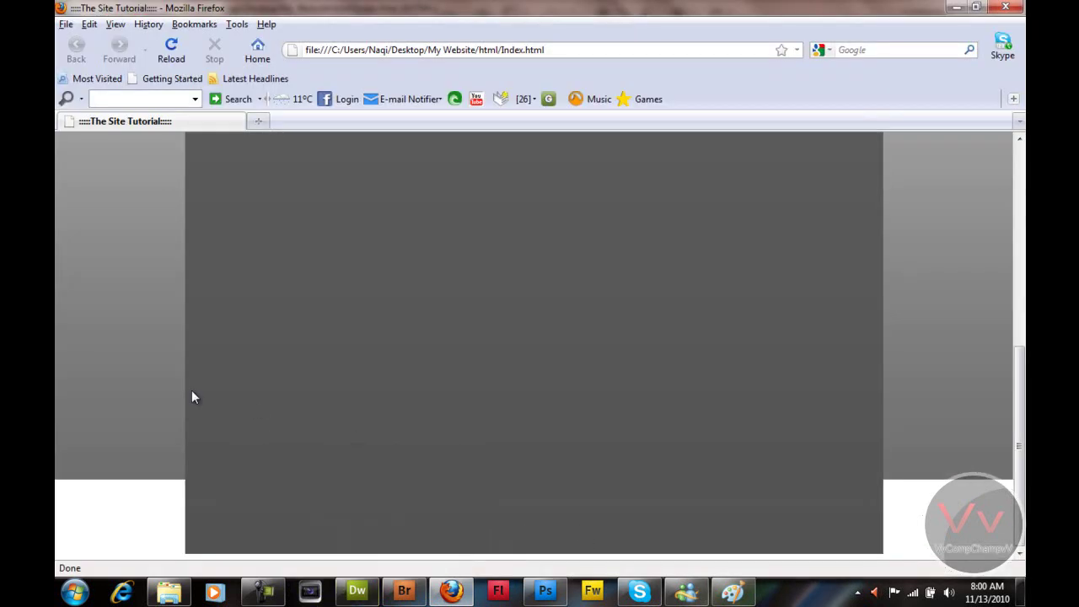
Switch to Dreamweaver, try #000000 as the page background color, and replace it with gray #707070.
{"action": "left_click", "coordinate": [357, 591]}
{"action": "left_click", "coordinate": [403, 544]}
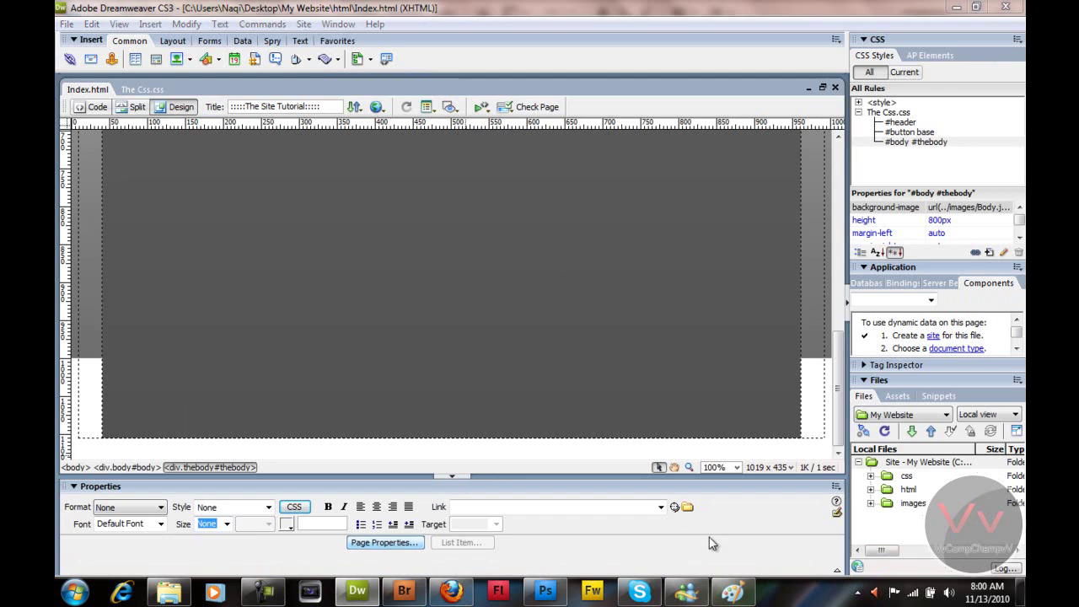
{"action": "left_click", "coordinate": [516, 277]}
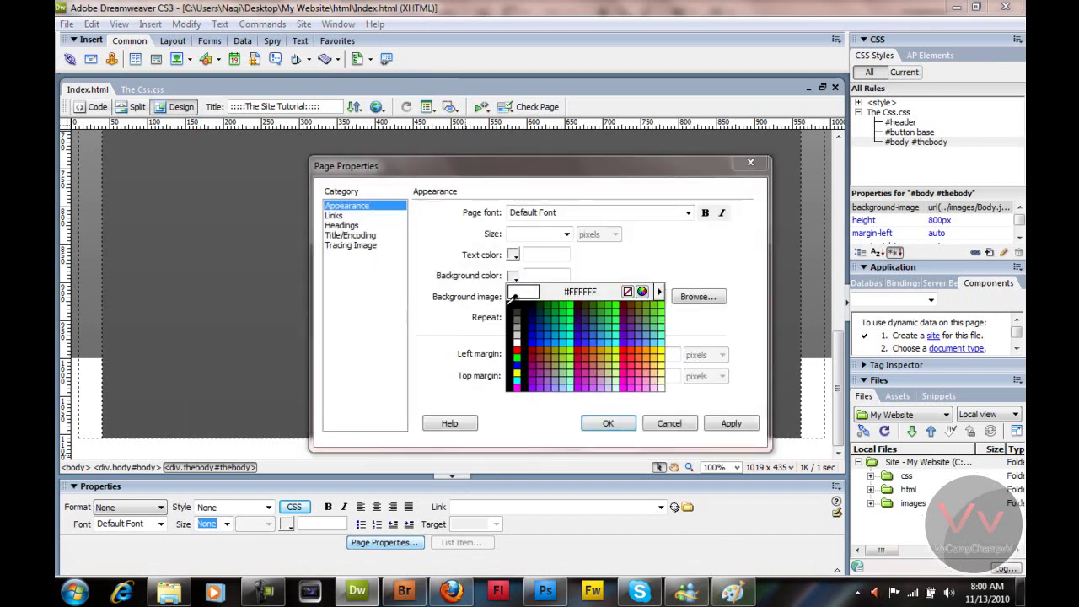
{"action": "left_click", "coordinate": [515, 321]}
{"action": "left_click", "coordinate": [737, 424]}
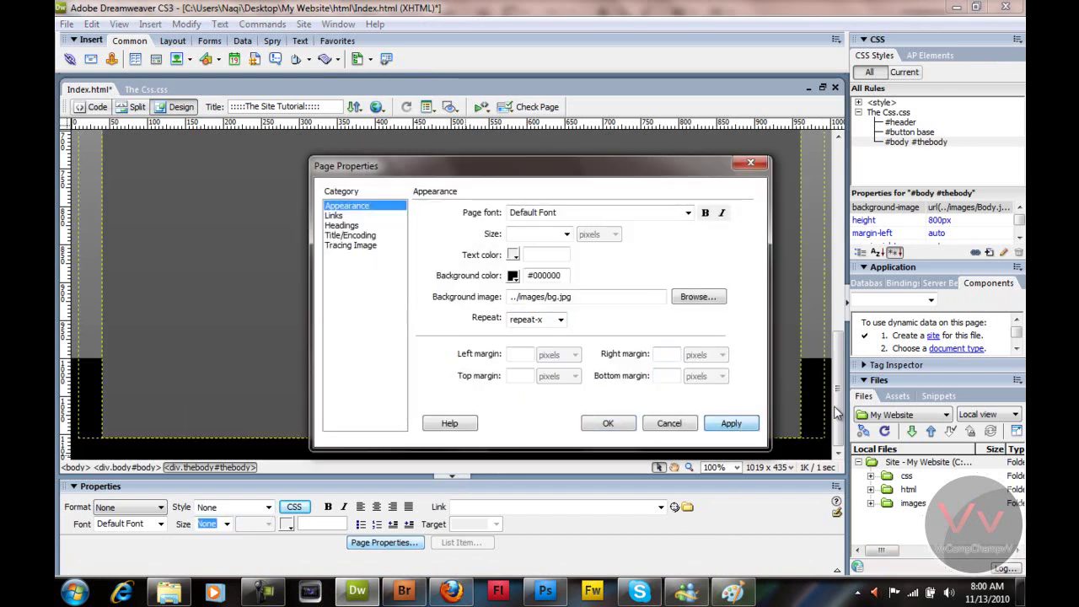
{"action": "left_click", "coordinate": [516, 277]}
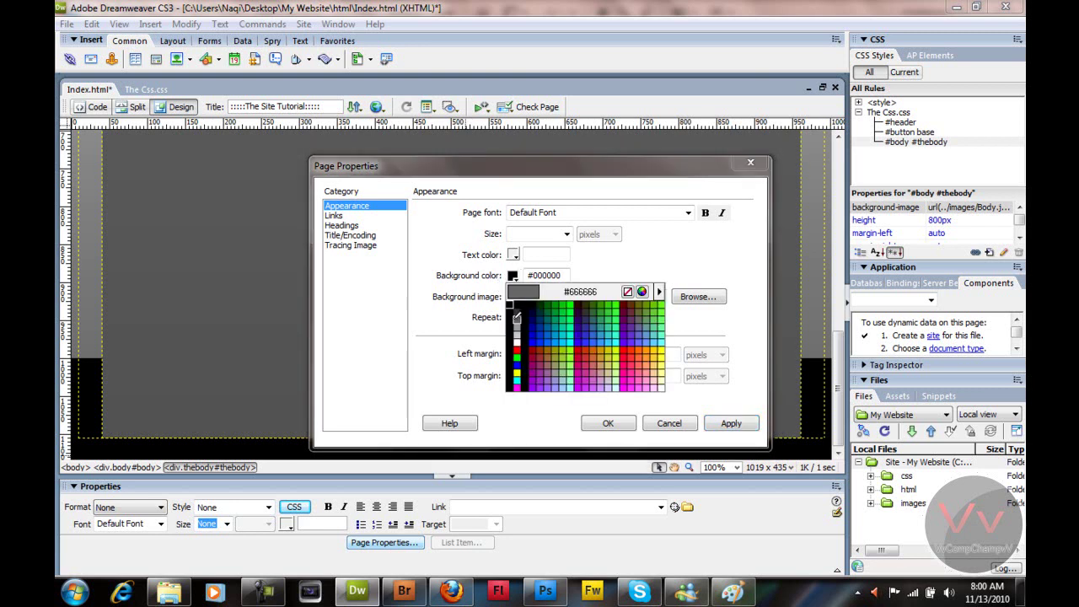
{"action": "left_click", "coordinate": [634, 388]}
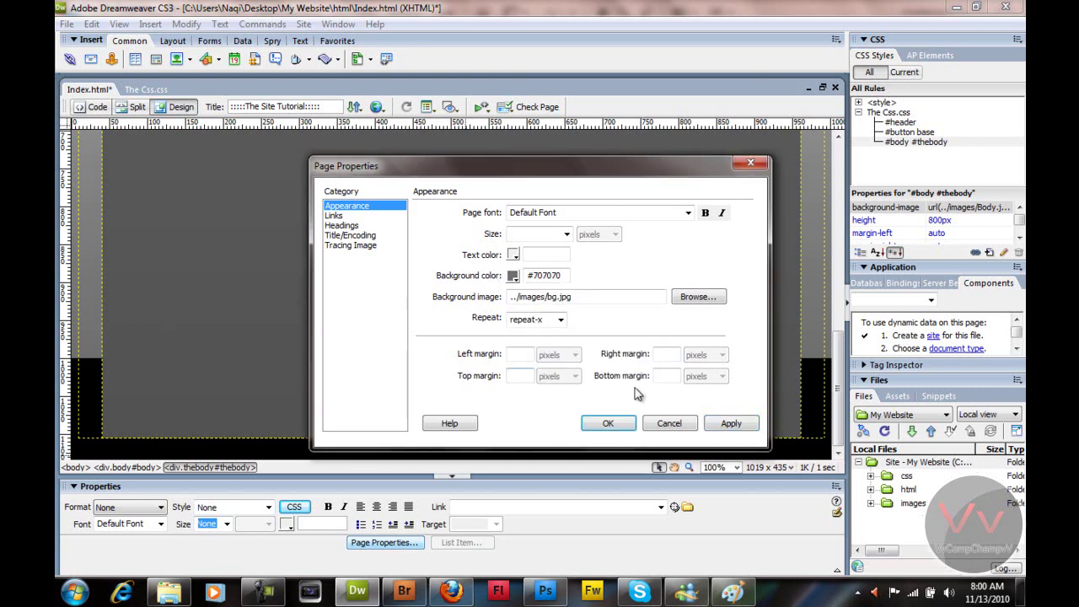
{"action": "left_click", "coordinate": [728, 426]}
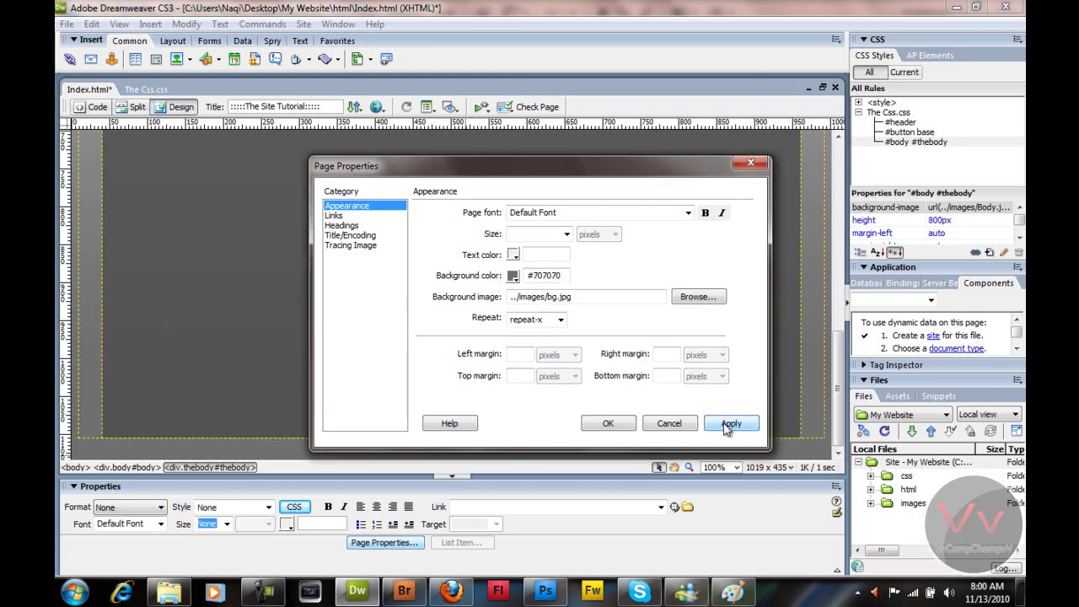
{"action": "left_click", "coordinate": [609, 425]}
Save the page and reload it in Firefox to check the background around the content area from header to page end.
{"action": "key", "text": "F12"}
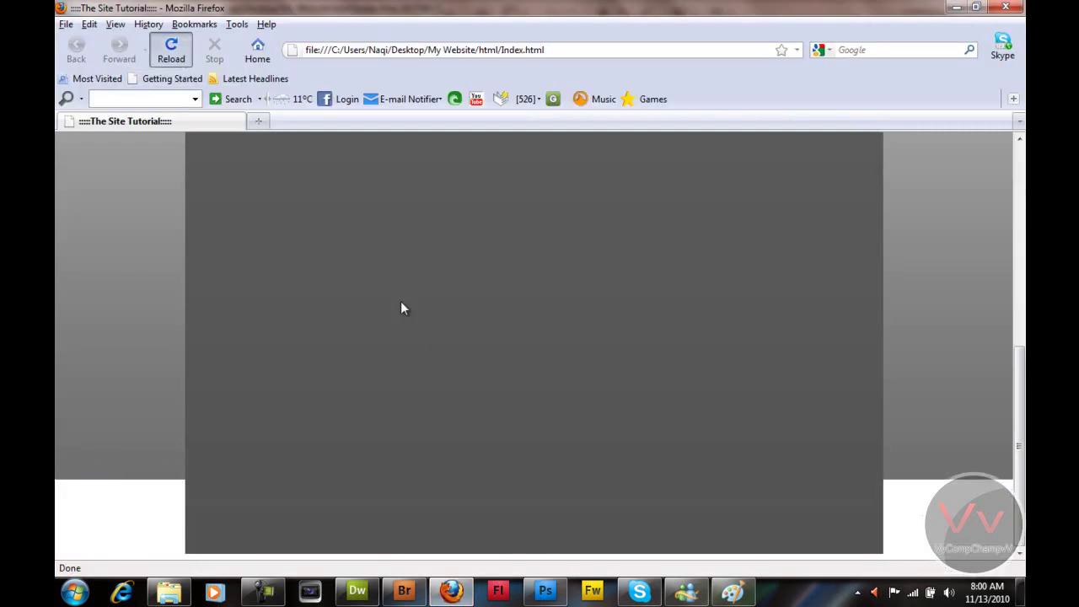
{"action": "left_click", "coordinate": [356, 590]}
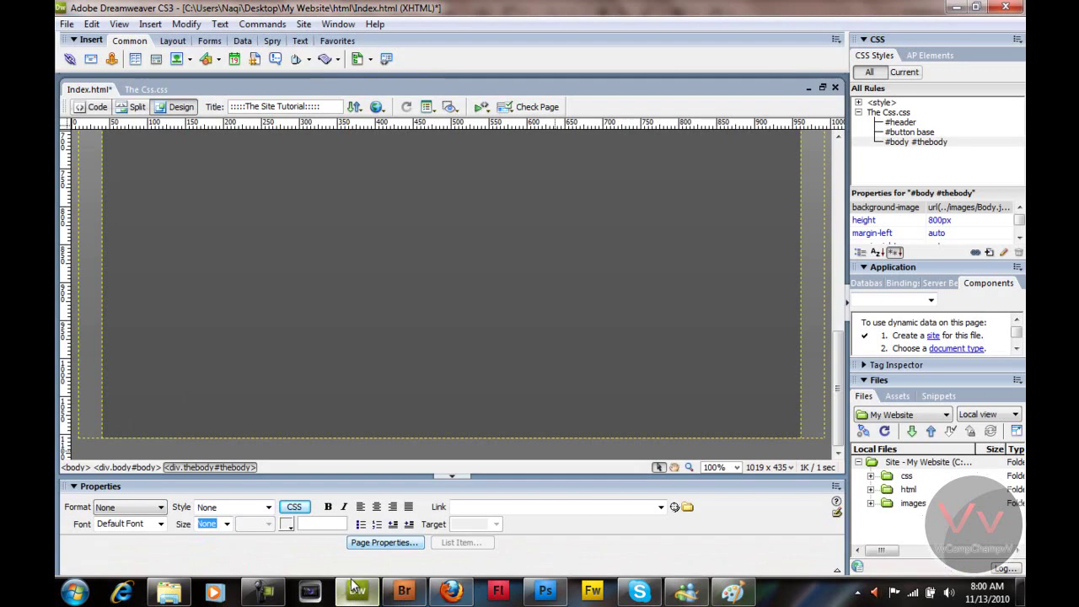
{"action": "left_click", "coordinate": [447, 592]}
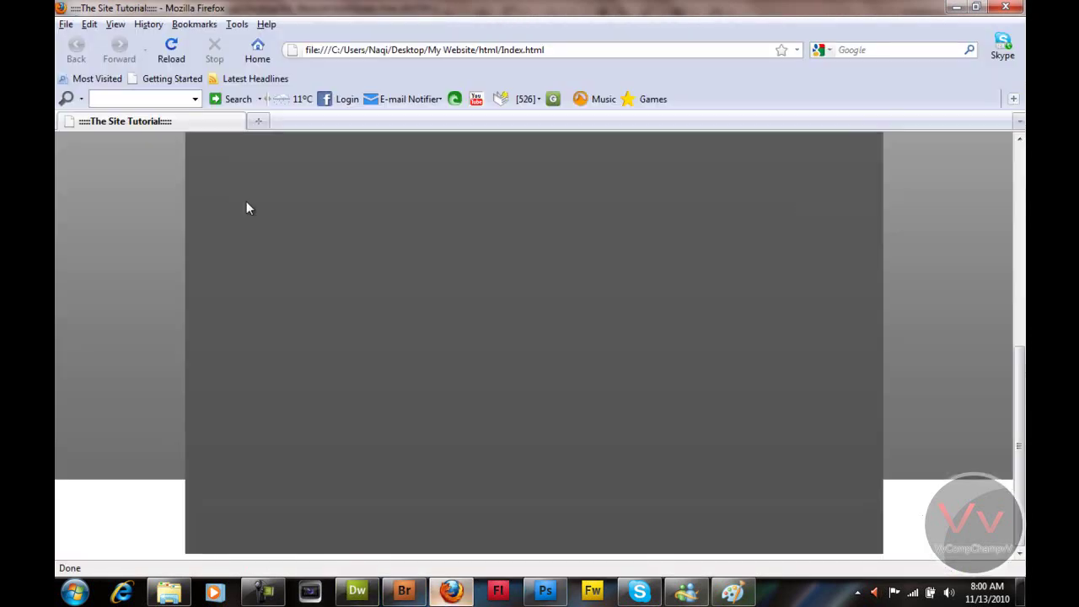
{"action": "left_click", "coordinate": [171, 50]}
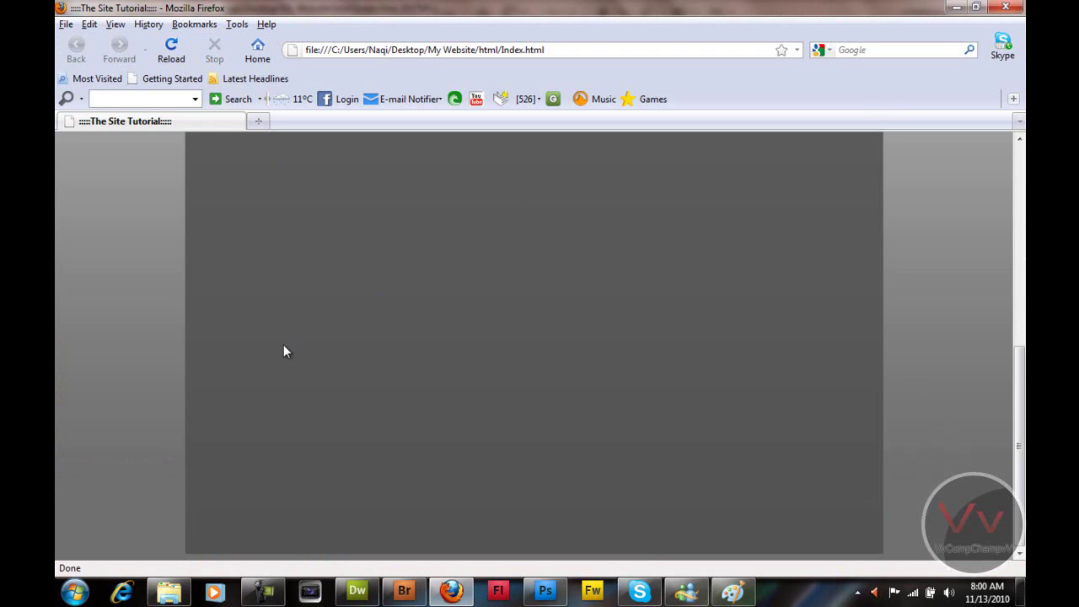
{"action": "scroll", "coordinate": [173, 278], "scroll_direction": "up", "scroll_amount": 10}
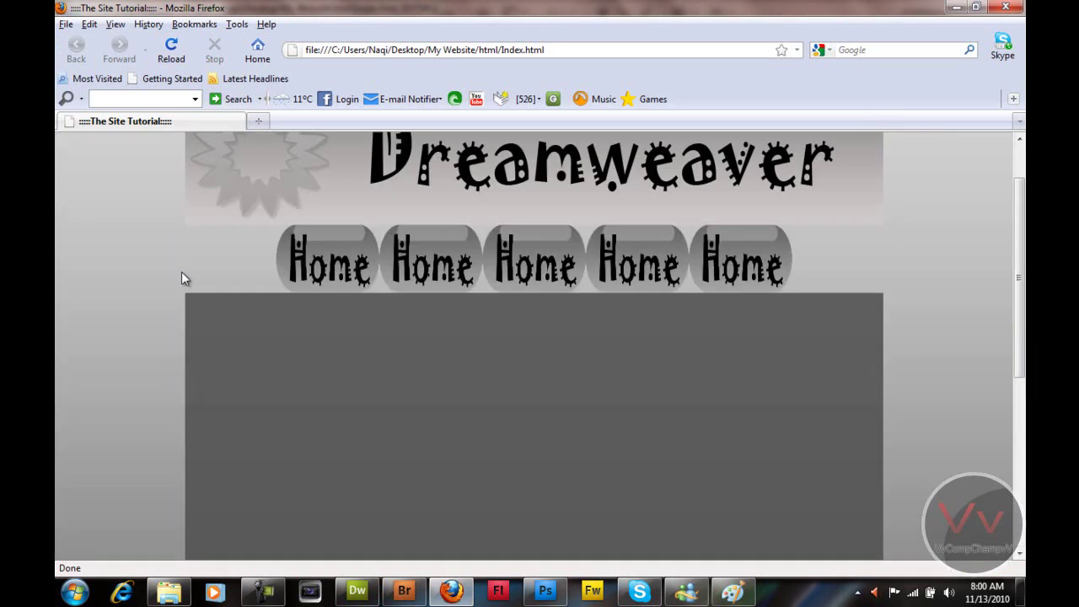
{"action": "scroll", "coordinate": [139, 464], "scroll_direction": "down", "scroll_amount": 10}
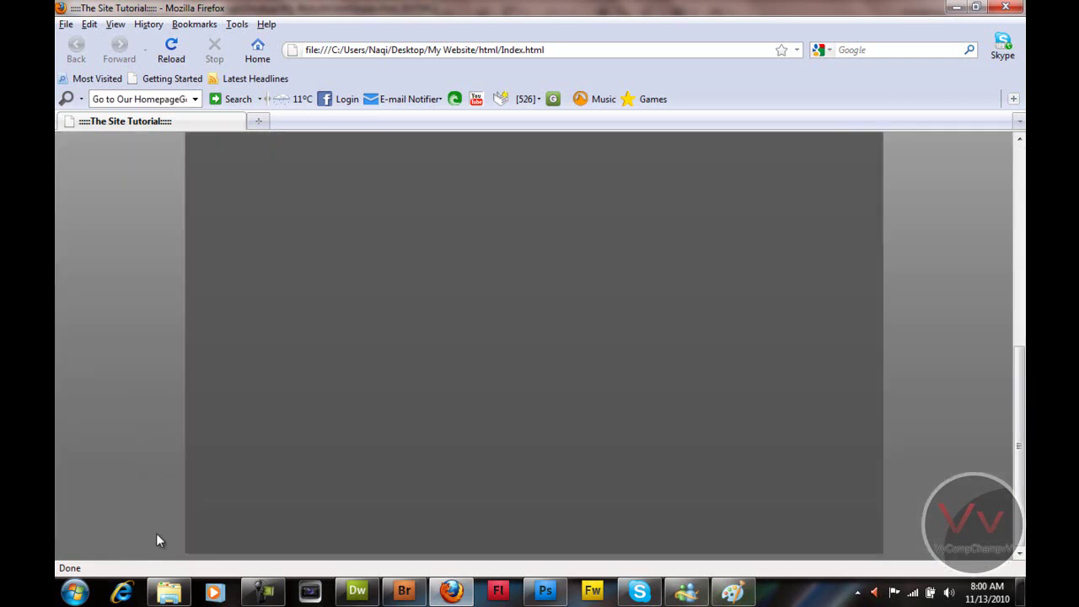
{"action": "scroll", "coordinate": [835, 403], "scroll_direction": "up", "scroll_amount": 10}
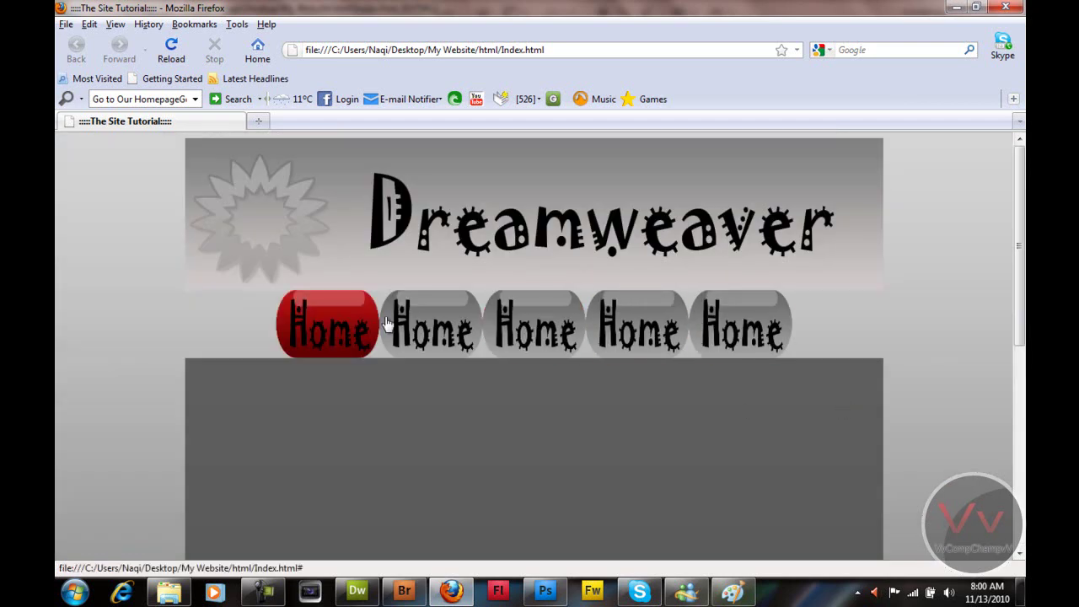
Switch to Dreamweaver and review the box settings of the #body #thebody rule.
{"action": "left_click", "coordinate": [358, 592]}
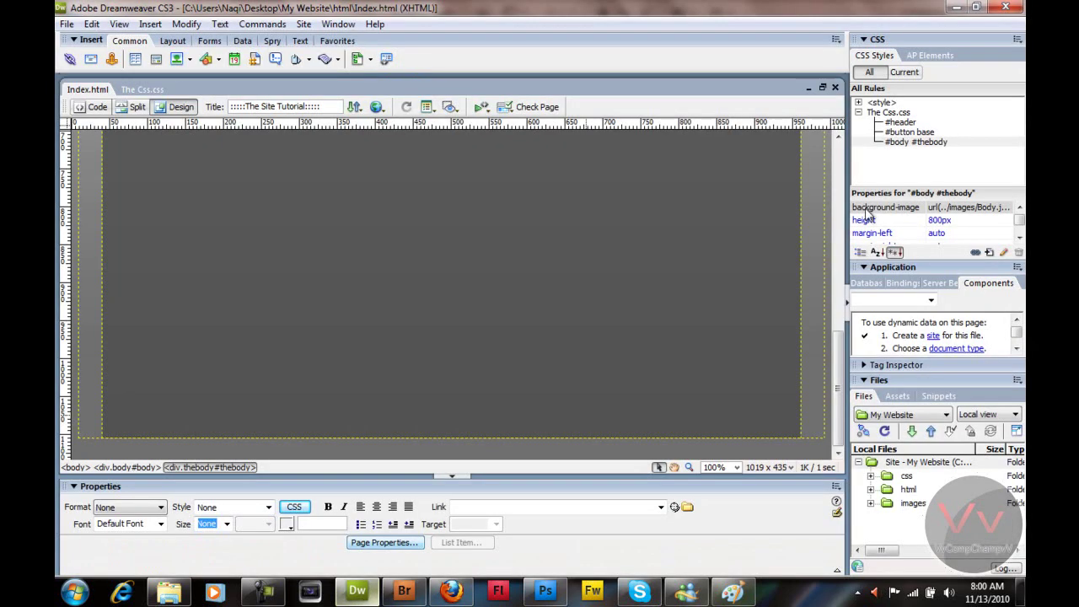
{"action": "left_click", "coordinate": [942, 144]}
{"action": "double_click", "coordinate": [943, 143]}
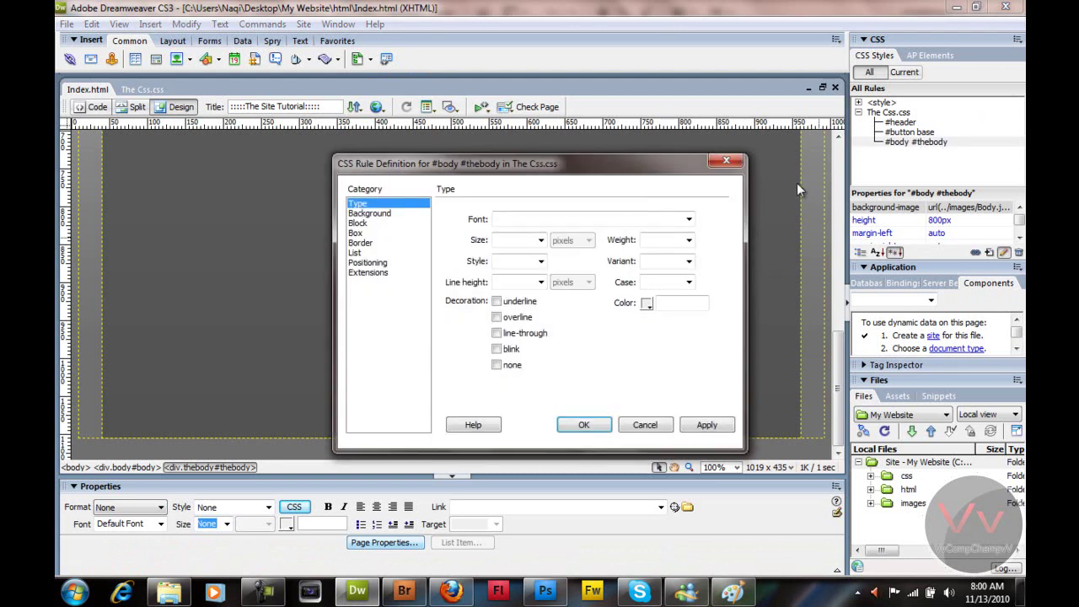
{"action": "left_click", "coordinate": [355, 233]}
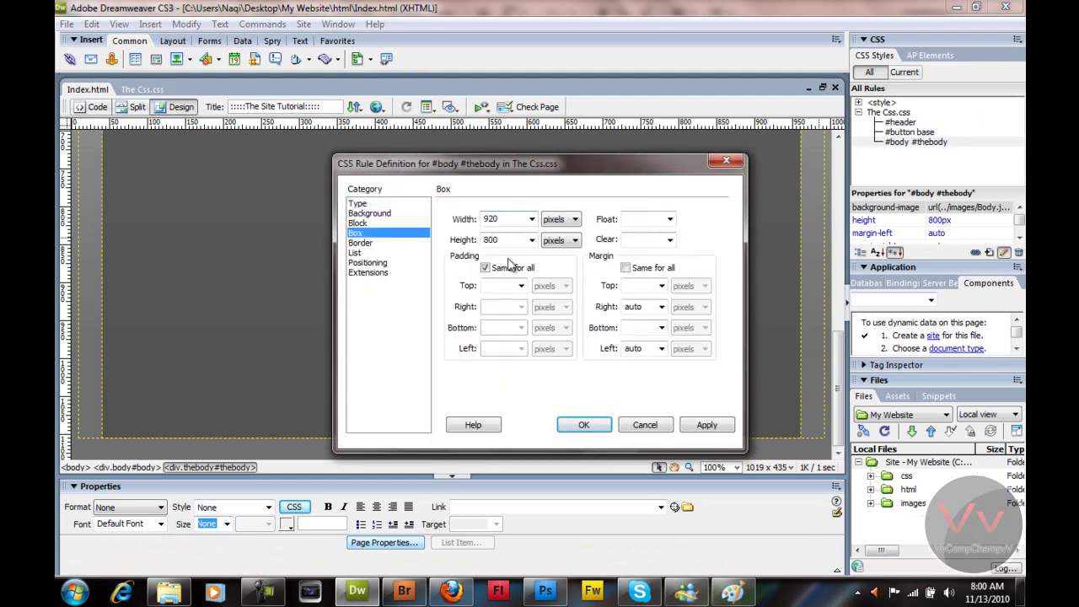
{"action": "left_click", "coordinate": [590, 425]}
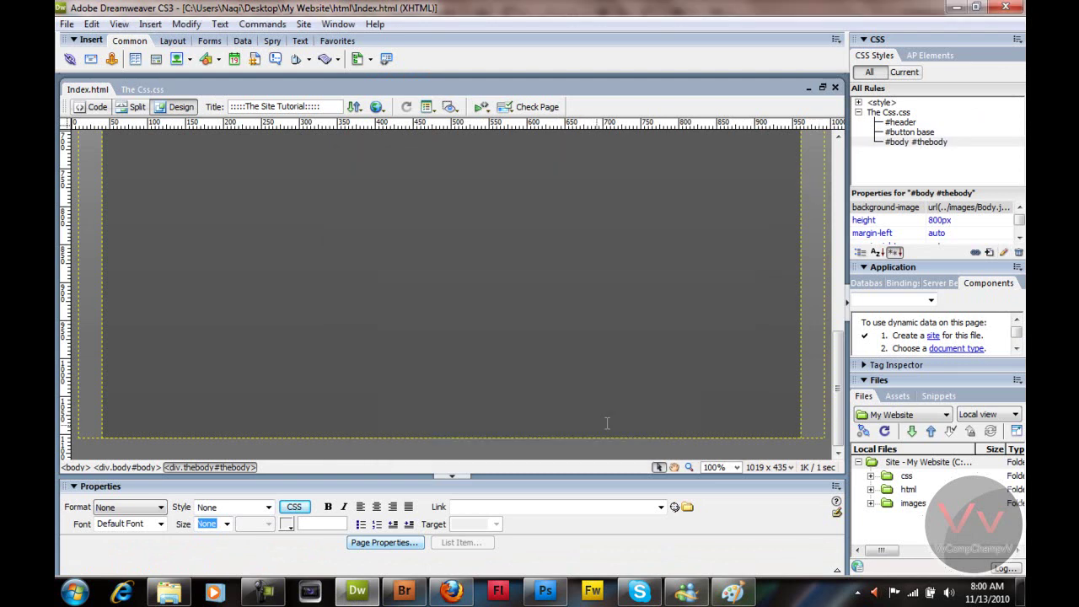
Fill the thebody div with sample text reading "This is the website andb i hope yoiu enjoy the siete" followed by random filler characters.
{"action": "scroll", "coordinate": [553, 367], "scroll_direction": "up", "scroll_amount": 5}
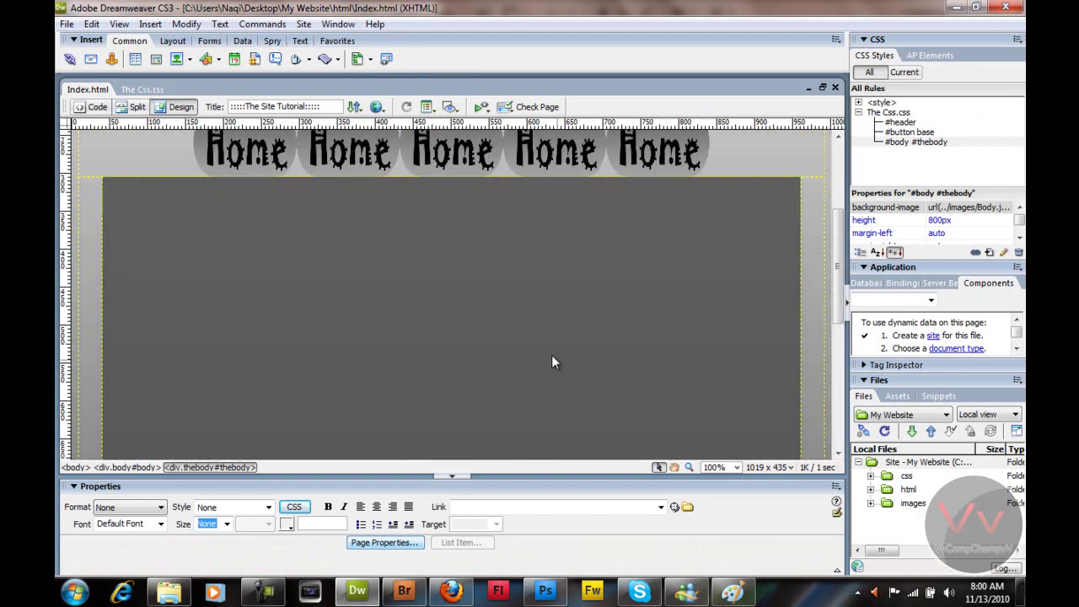
{"action": "left_click", "coordinate": [437, 335]}
{"action": "left_click", "coordinate": [126, 173]}
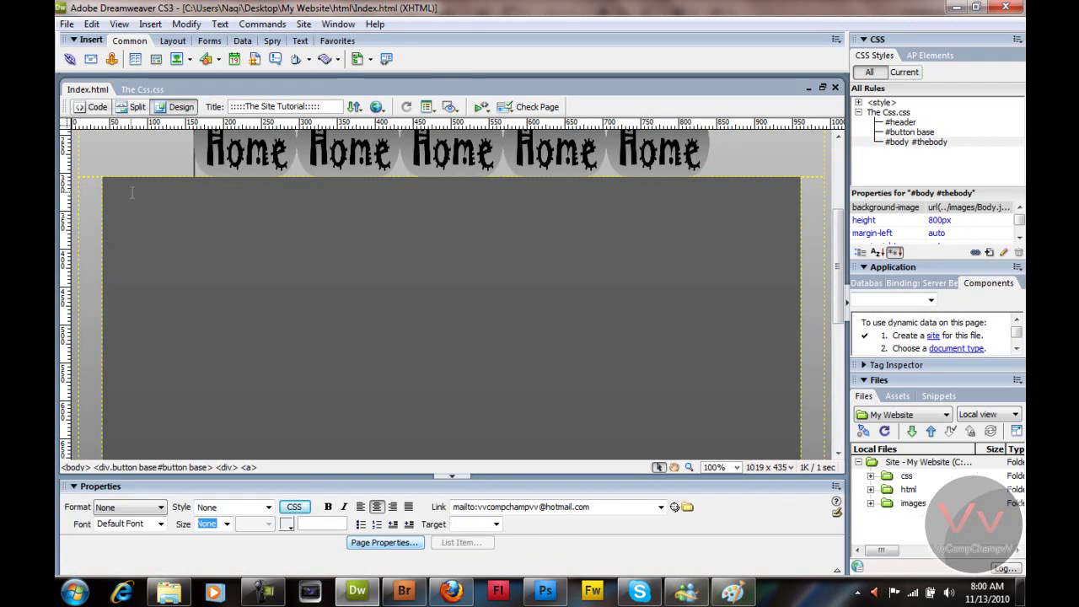
{"action": "left_click", "coordinate": [140, 193]}
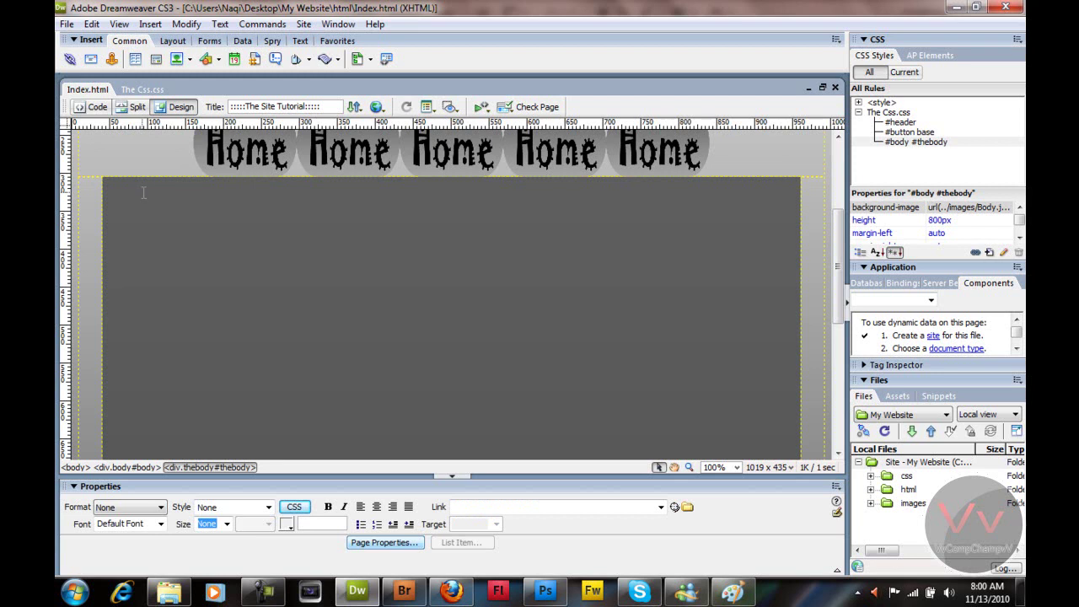
{"action": "type", "text": "hy"}
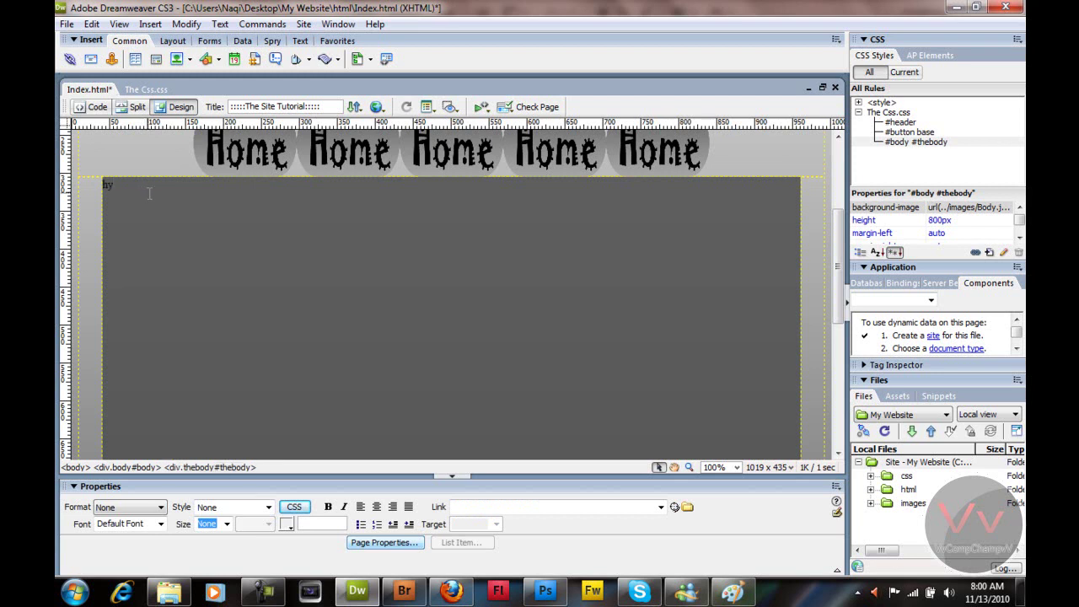
{"action": "key", "text": "BackSpace"}
{"action": "type", "text": "This is the website andb i h"}
{"action": "type", "text": "ope yoiu"}
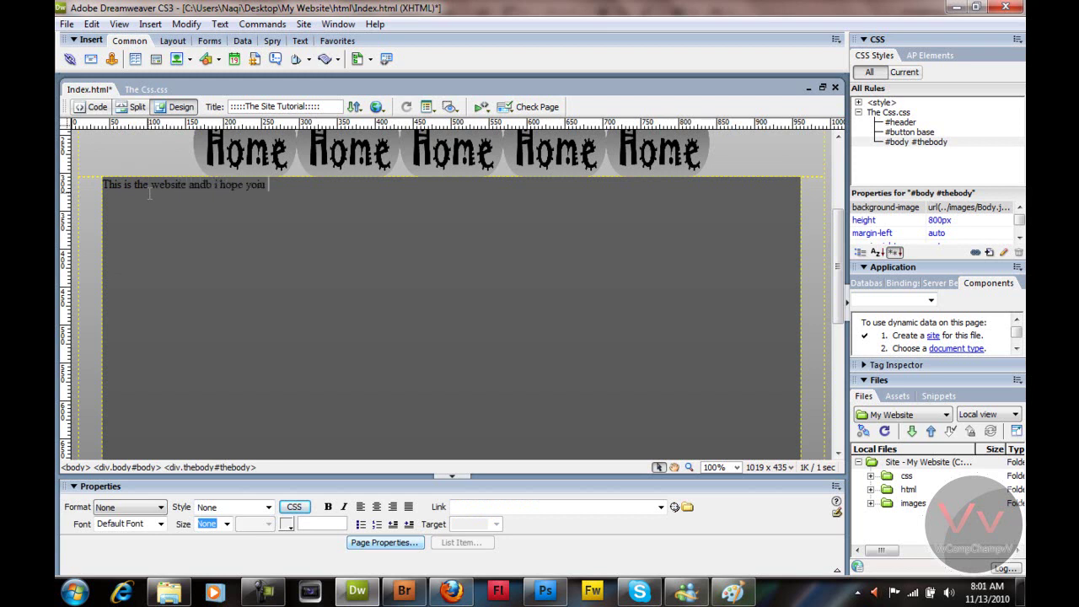
{"action": "type", "text": " enjoy the siete yahao tyaho yhaoasxcdasfhqksdifg"}
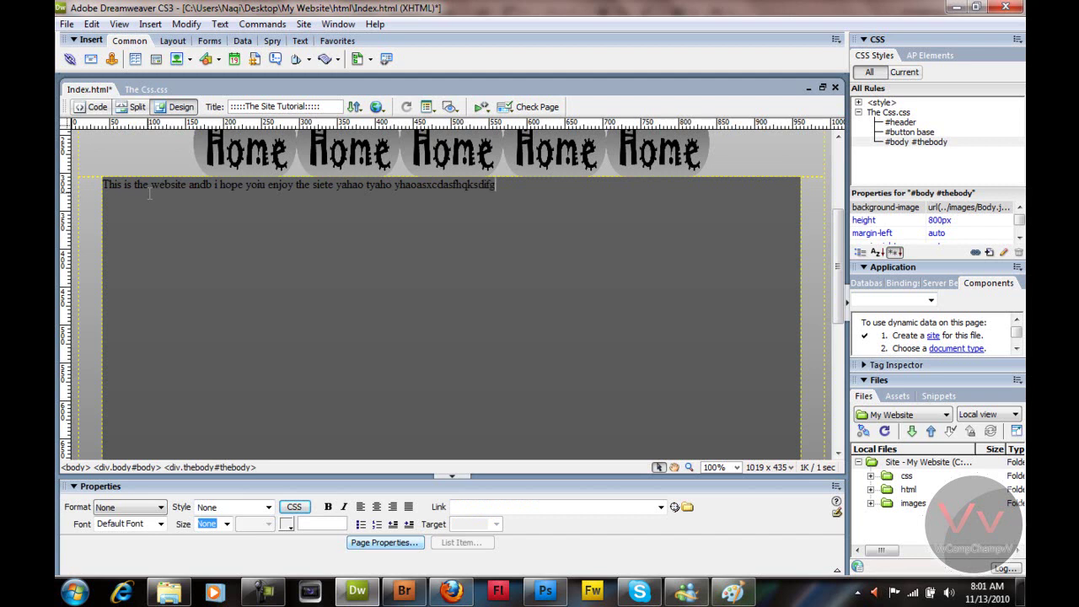
{"action": "type", "text": "fgfgedgffgDUIVdvfkjehfvuiwehgijwhvusdvs"}
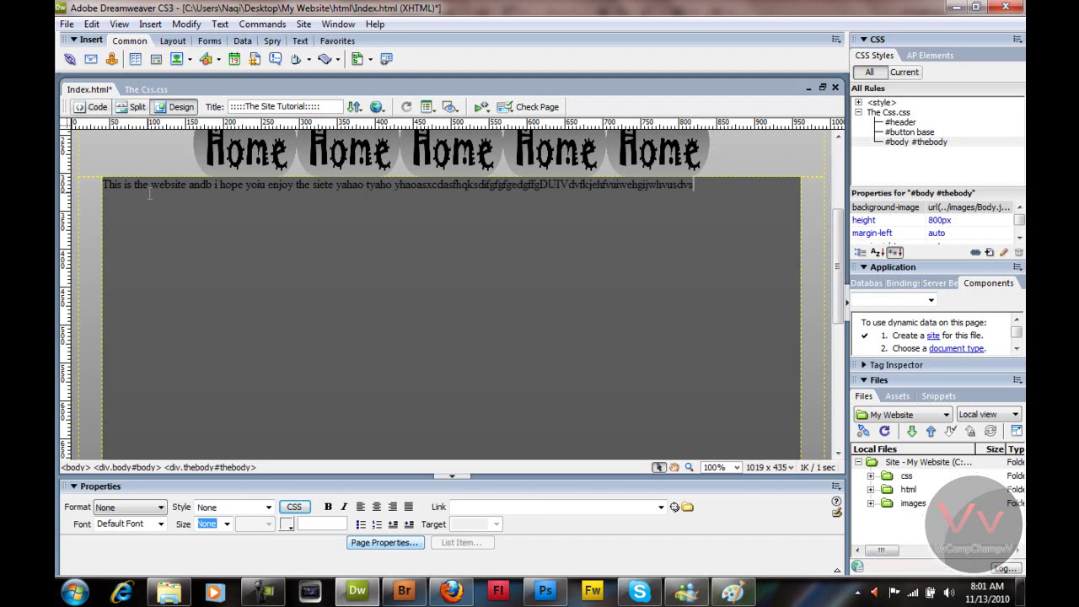
{"action": "type", "text": "hdvuihbviushdvsdhvhgvhdvdvhssssss"}
Copy all the sample text in the thebody div and paste a duplicate directly after it.
{"action": "key", "text": "ctrl+a"}
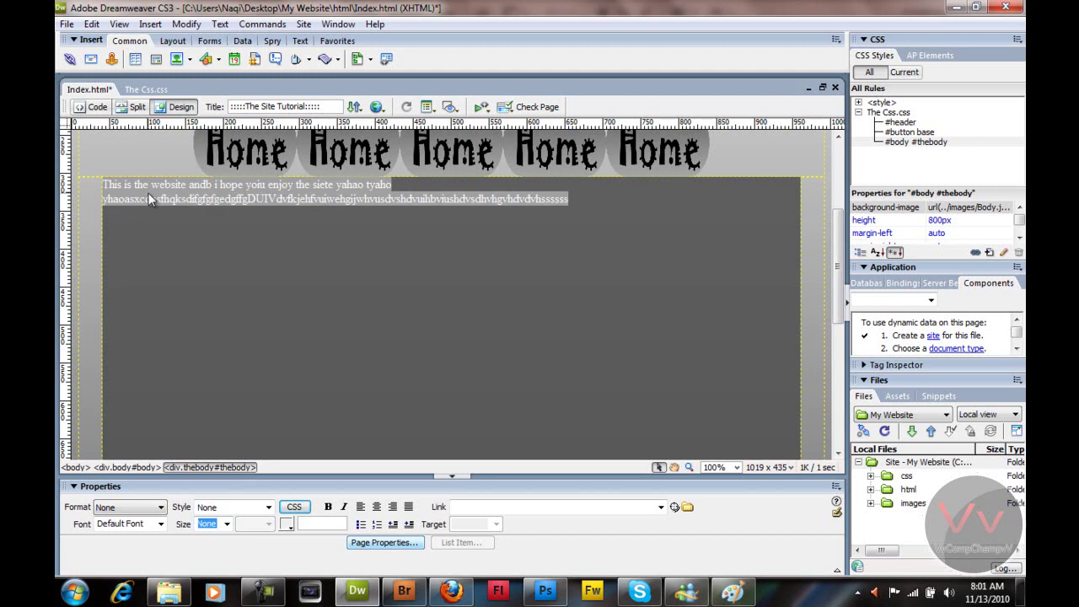
{"action": "key", "text": "ctrl+c"}
{"action": "key", "text": "Right"}
{"action": "key", "text": "ctrl+v"}
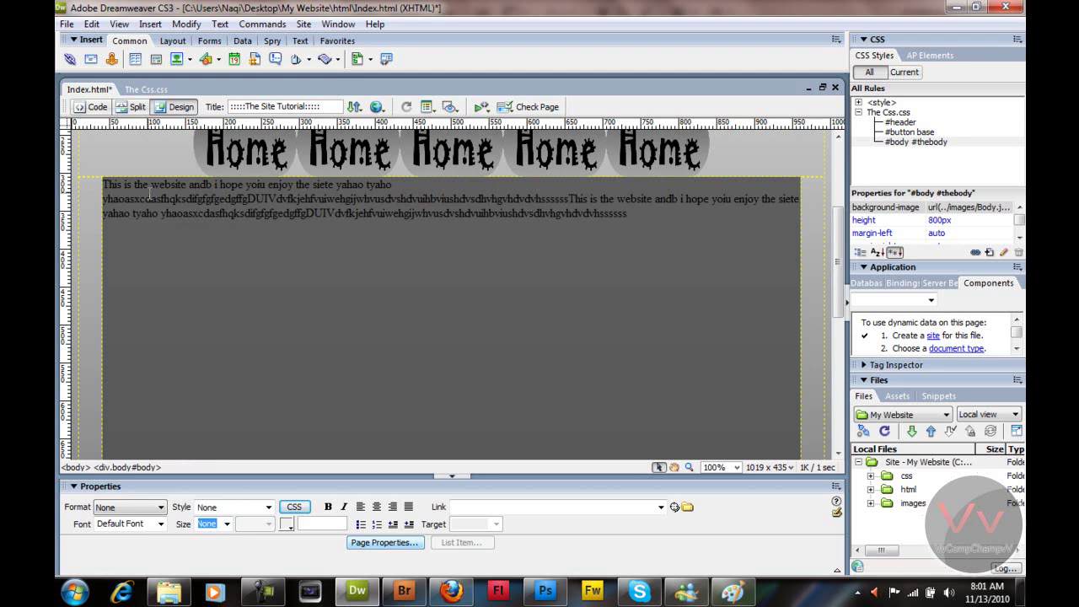
Save Index.html and close all open documents.
{"action": "left_click_drag", "start_coordinate": [839, 273], "coordinate": [828, 220]}
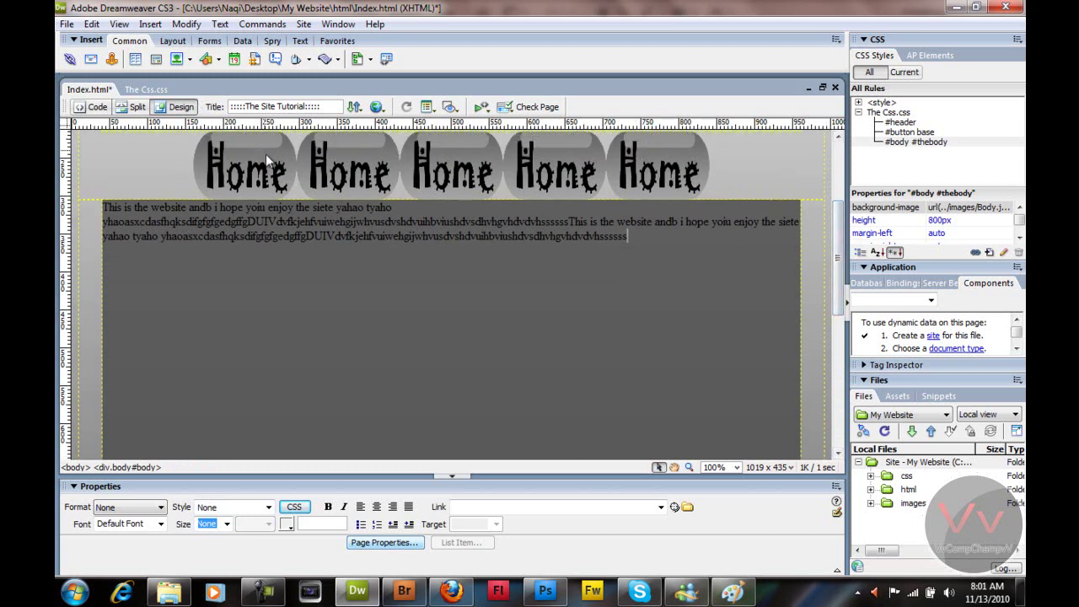
{"action": "key", "text": "ctrl+s"}
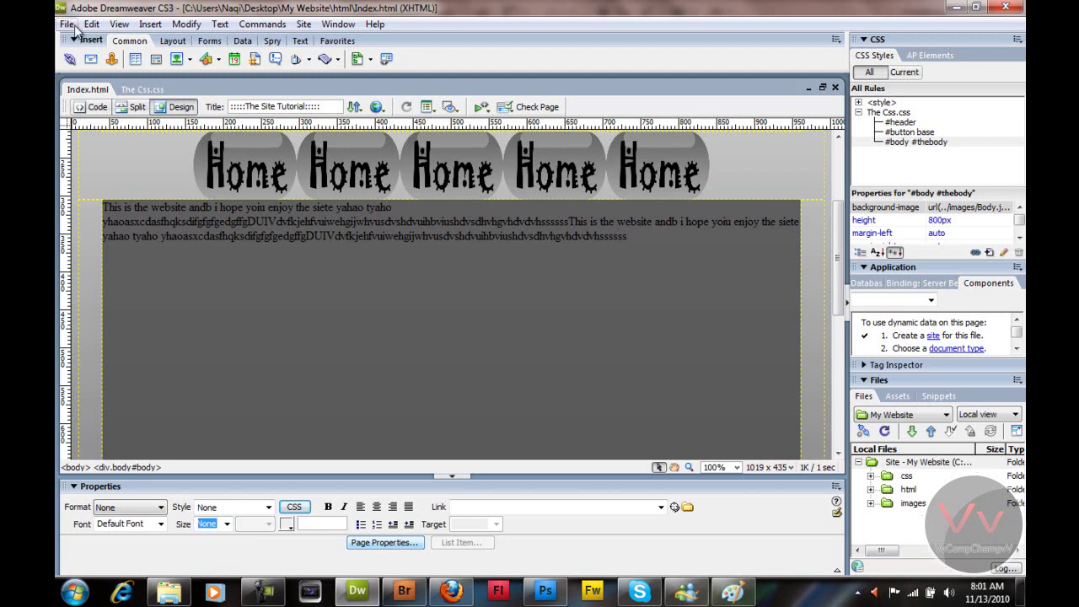
{"action": "left_click", "coordinate": [150, 137]}
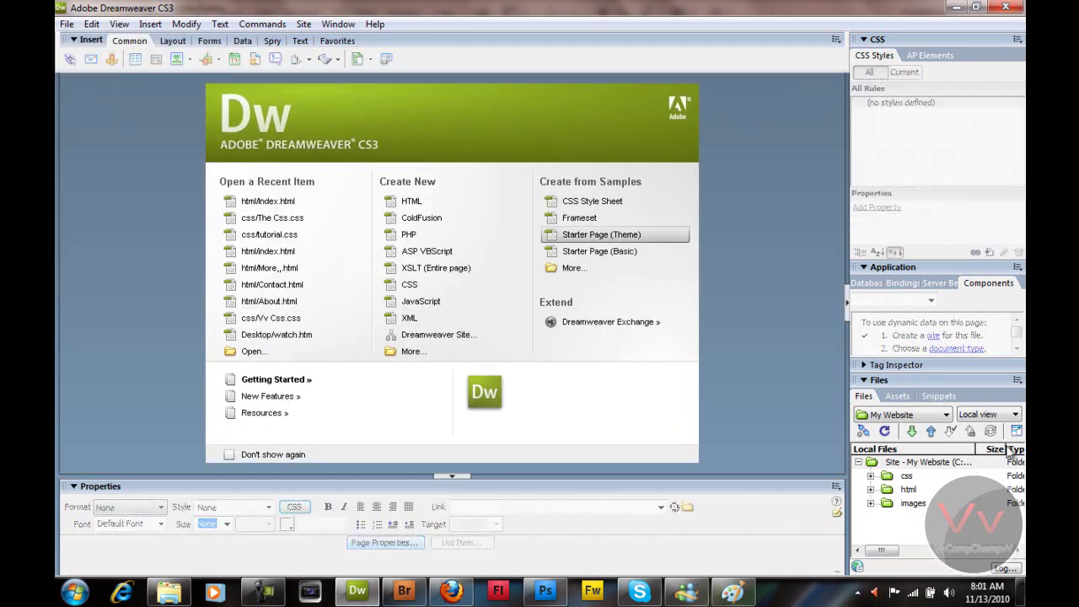
Minimize the open windows and open the html folder inside the desktop's My Website folder.
{"action": "left_click", "coordinate": [955, 9]}
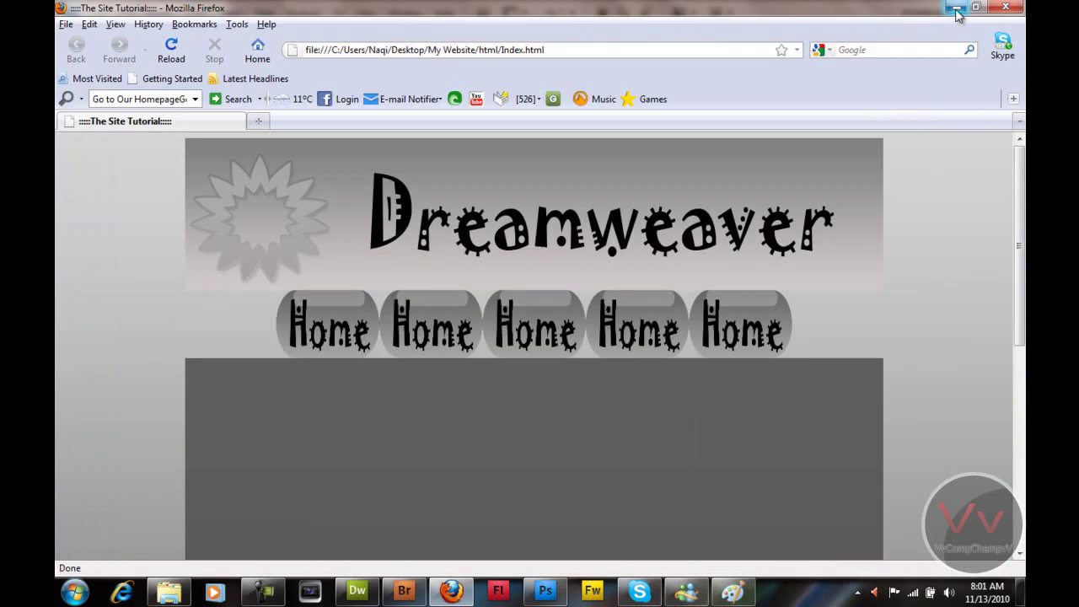
{"action": "left_click", "coordinate": [958, 9]}
{"action": "left_click", "coordinate": [981, 15]}
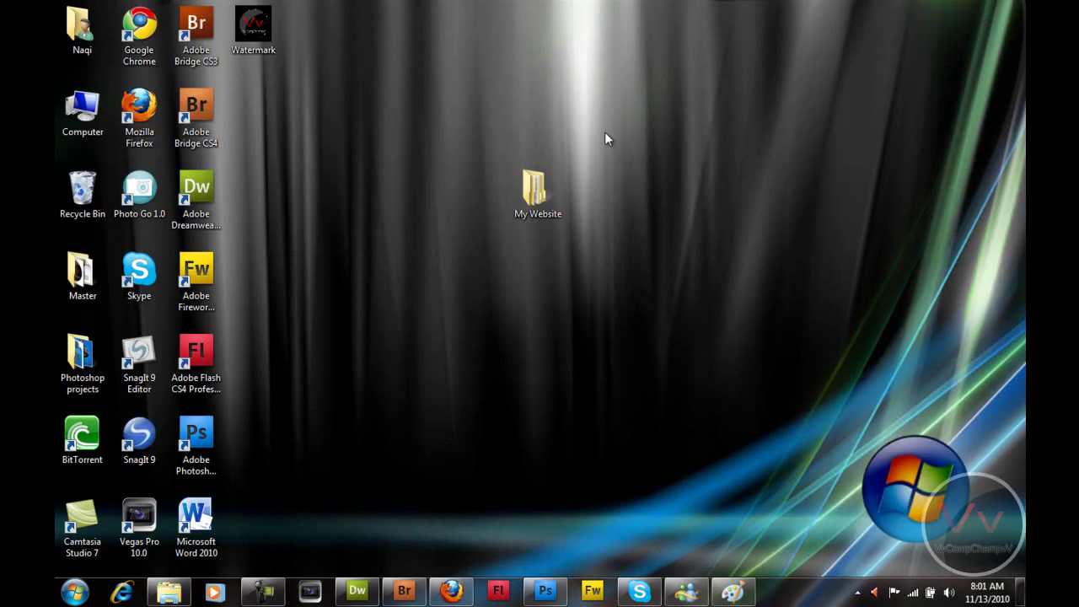
{"action": "double_click", "coordinate": [549, 182]}
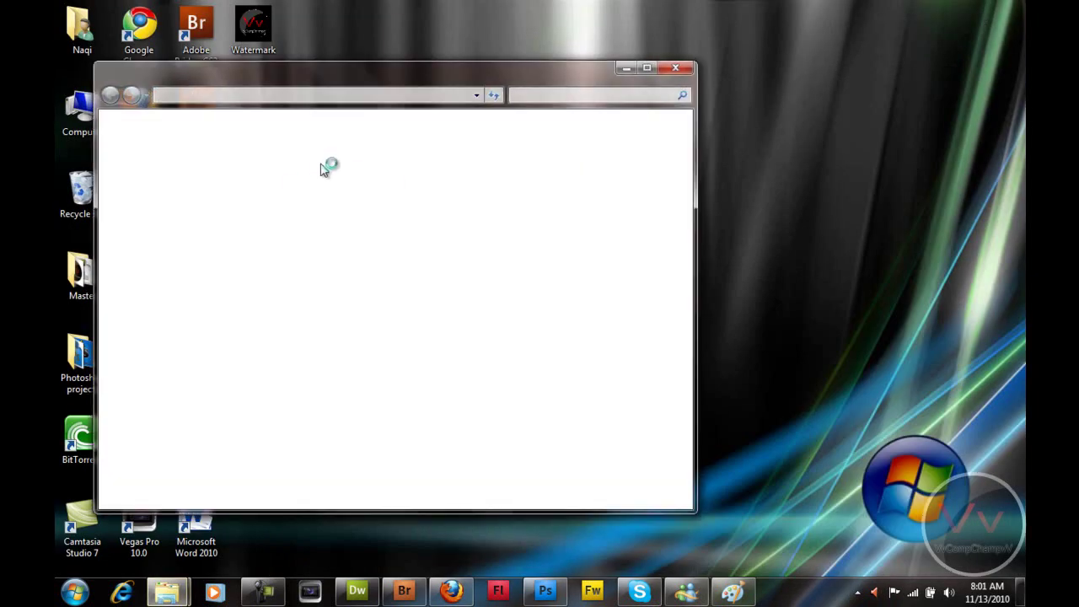
{"action": "left_click_drag", "start_coordinate": [307, 84], "coordinate": [306, 53]}
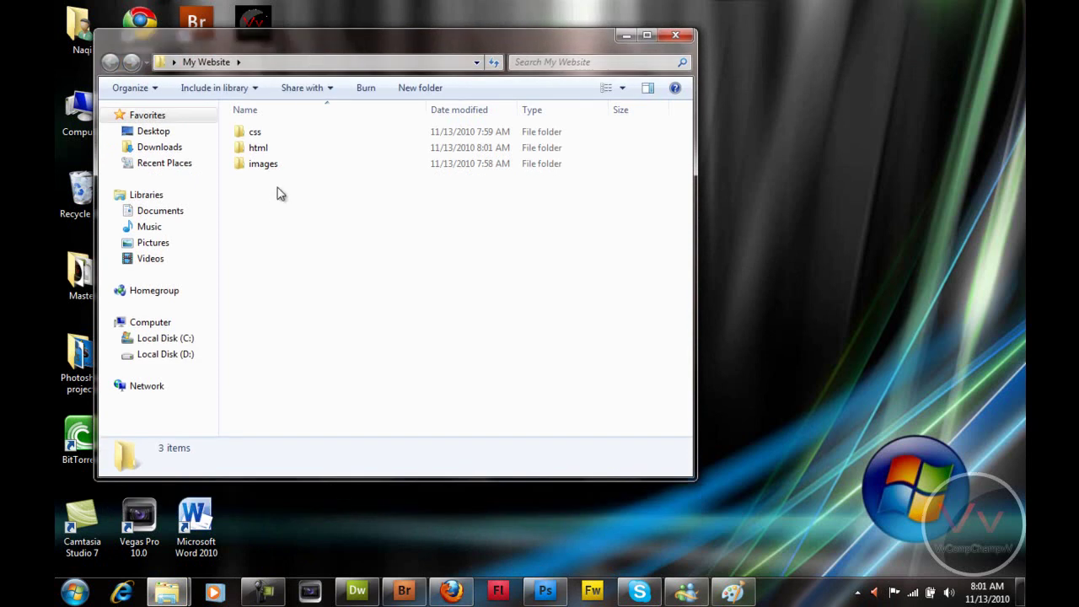
{"action": "double_click", "coordinate": [295, 148]}
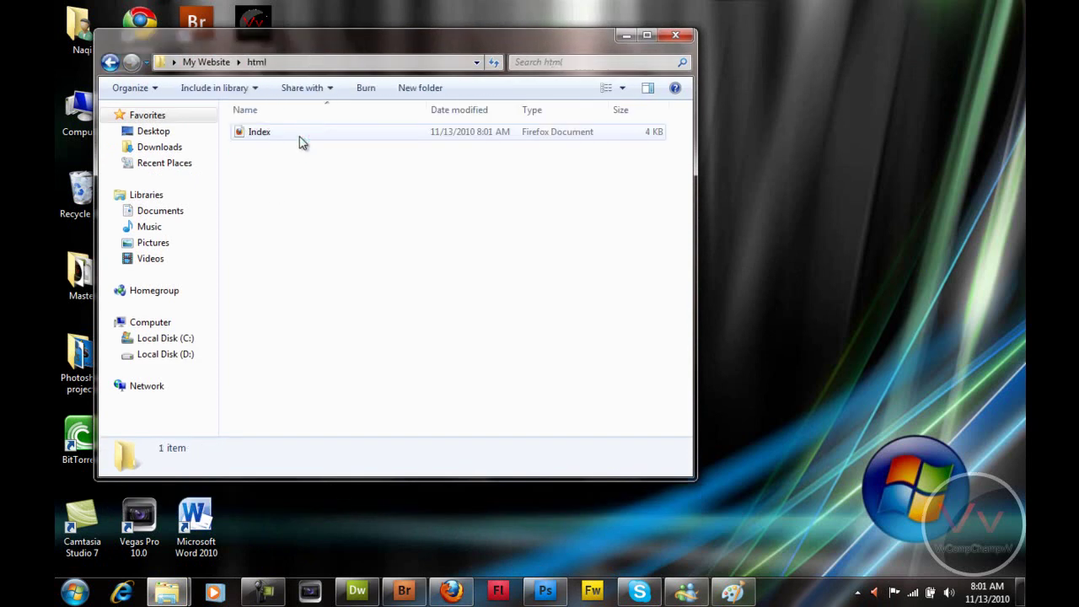
Open the Index page in Firefox to check the sample text under the buttons, and quit Firefox without saving its tabs.
{"action": "double_click", "coordinate": [304, 135]}
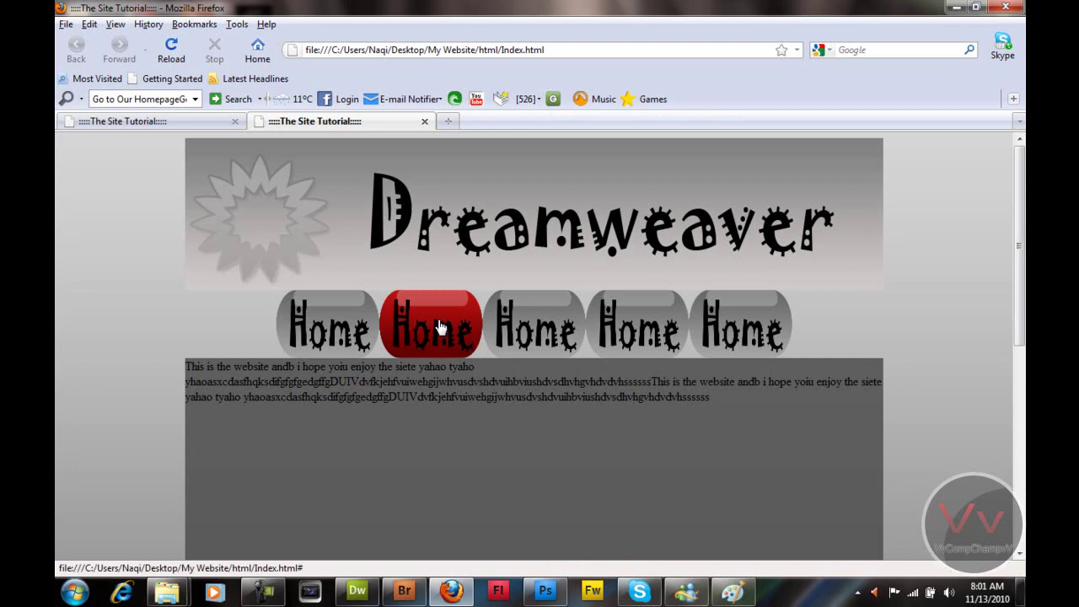
{"action": "scroll", "coordinate": [737, 292], "scroll_direction": "down", "scroll_amount": 1}
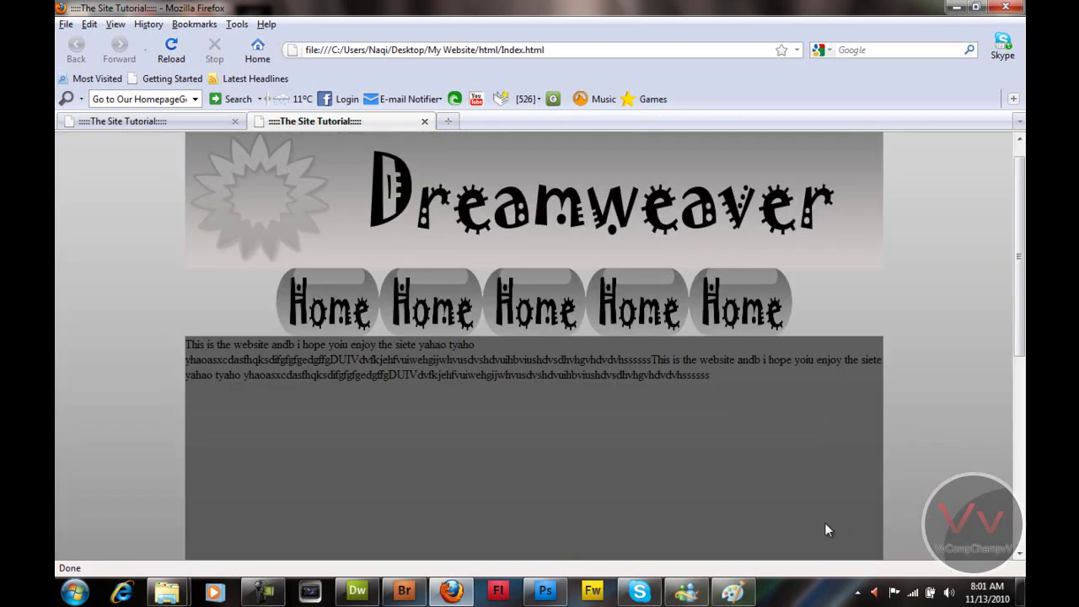
{"action": "left_click", "coordinate": [1006, 6]}
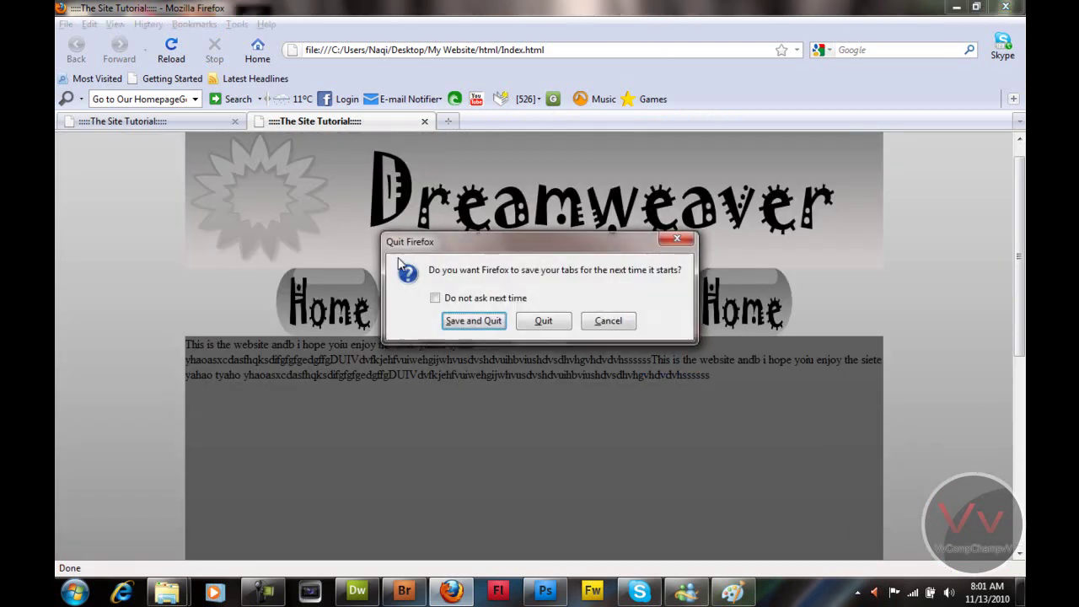
{"action": "left_click", "coordinate": [544, 320]}
Make two copies of the Index file in the html folder.
{"action": "right_click", "coordinate": [309, 135]}
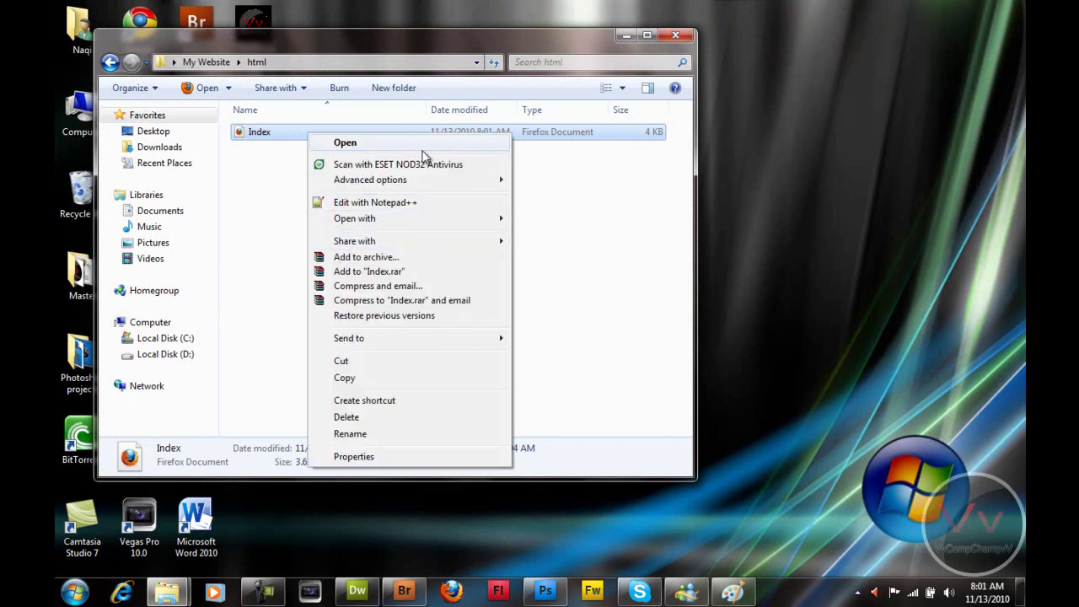
{"action": "left_click", "coordinate": [440, 380]}
{"action": "left_click", "coordinate": [415, 361]}
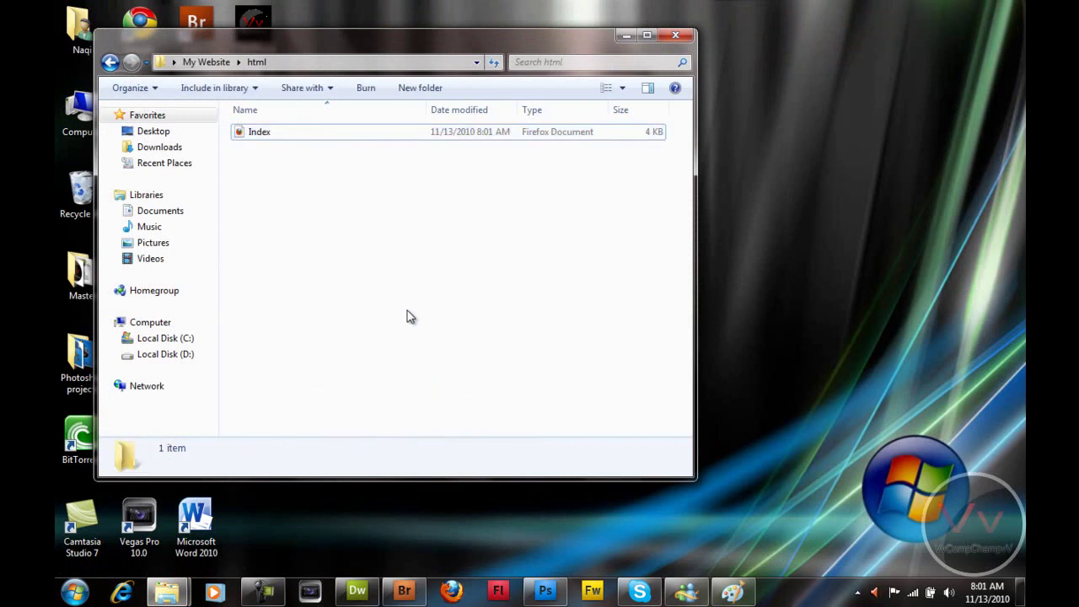
{"action": "key", "text": "ctrl+v"}
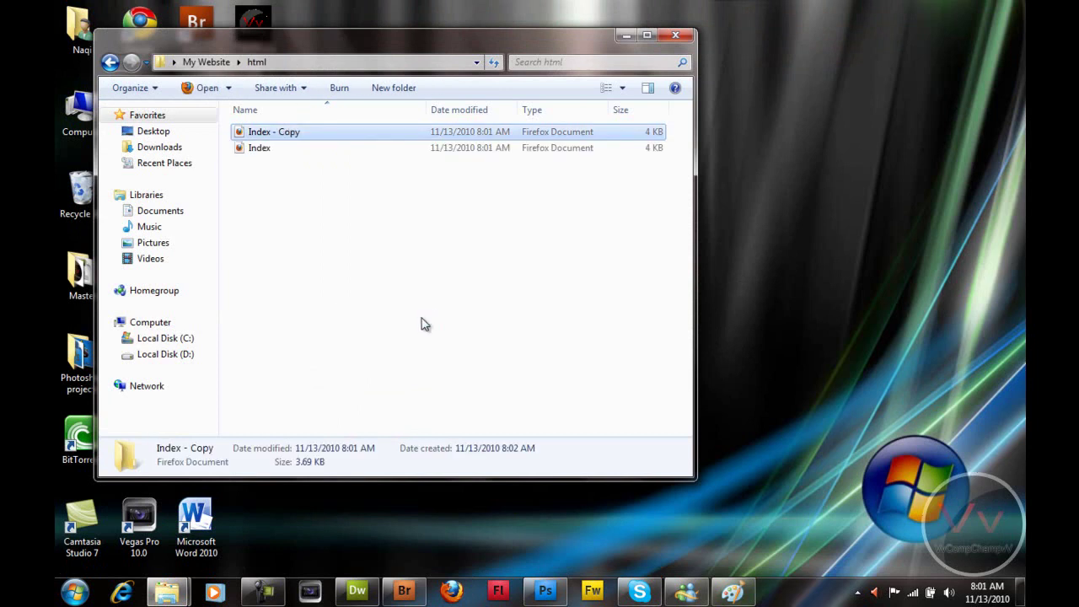
{"action": "key", "text": "ctrl+v"}
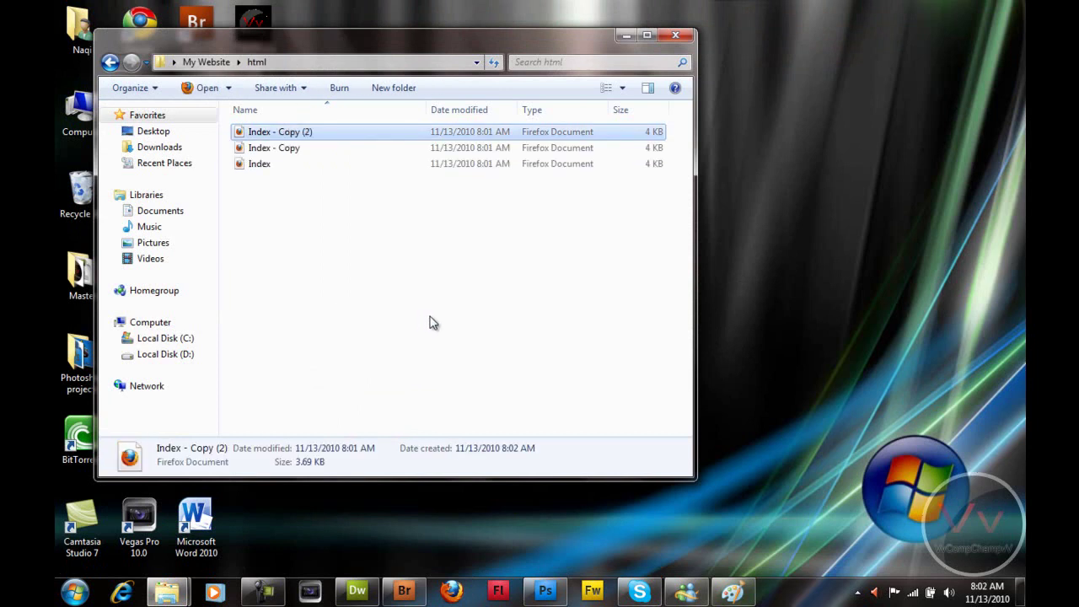
Rename the file "Index - Copy" as About.
{"action": "right_click", "coordinate": [377, 148]}
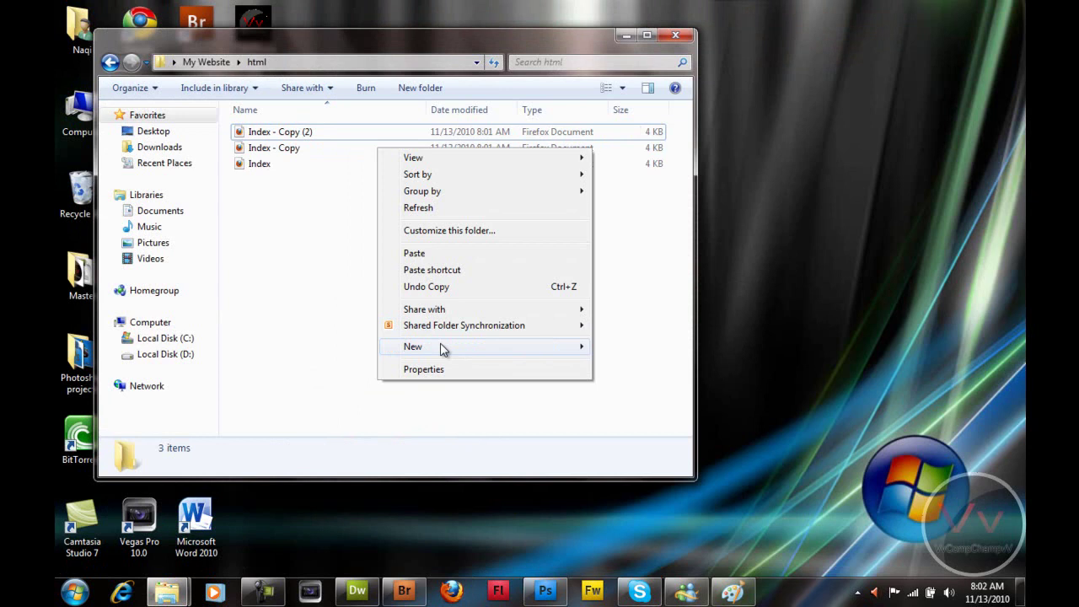
{"action": "left_click", "coordinate": [284, 148]}
{"action": "right_click", "coordinate": [286, 148]}
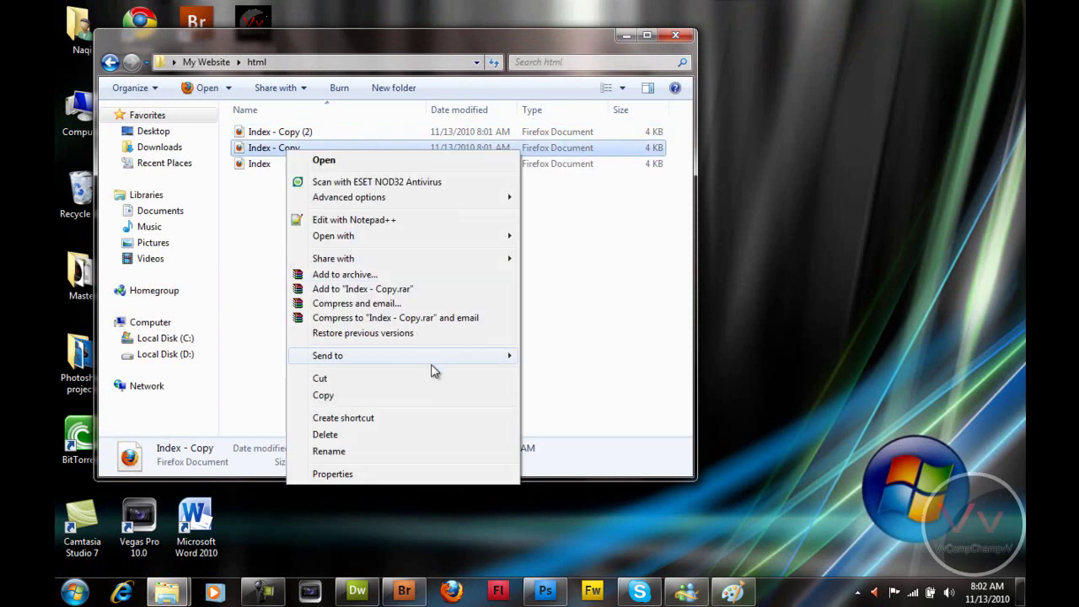
{"action": "left_click", "coordinate": [409, 451]}
{"action": "type", "text": "About"}
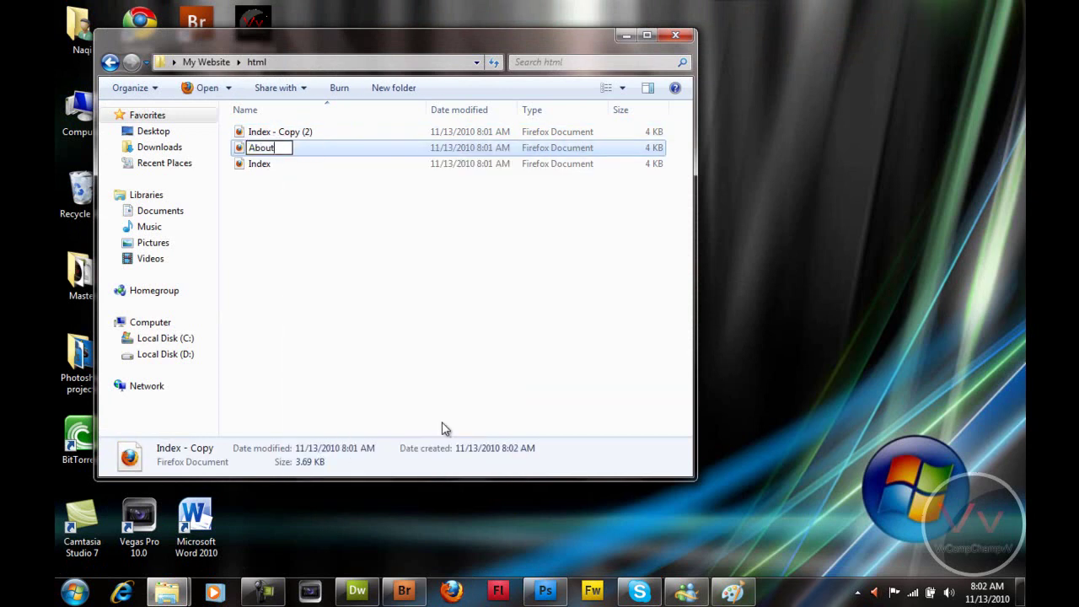
{"action": "key", "text": "Return"}
Rename the file "Index - Copy (2)" as Contact.
{"action": "left_click", "coordinate": [494, 149]}
{"action": "right_click", "coordinate": [493, 147]}
{"action": "left_click", "coordinate": [573, 454]}
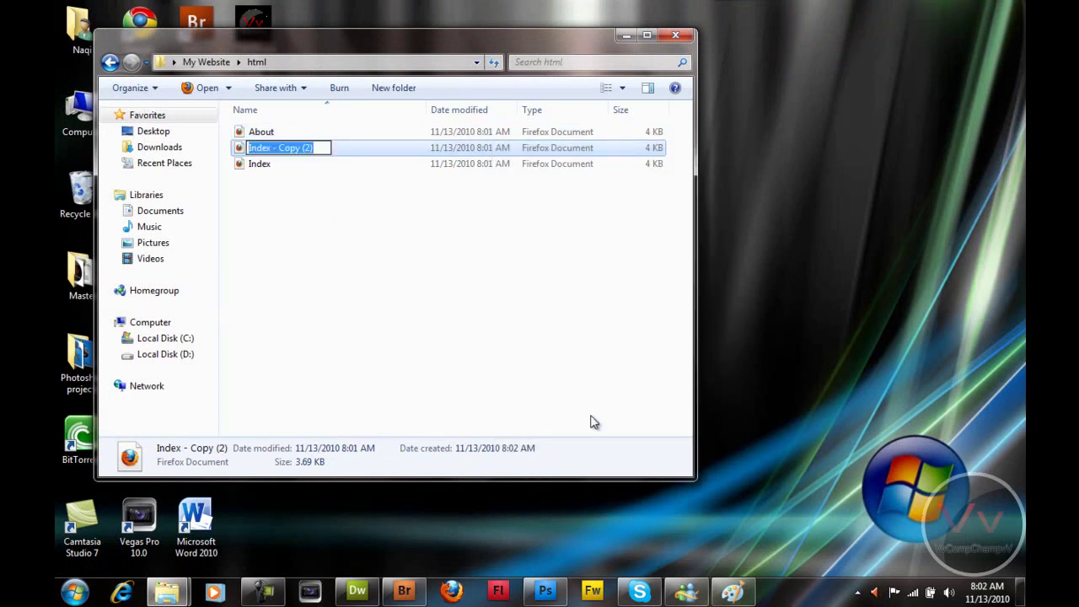
{"action": "type", "text": "Contact"}
{"action": "key", "text": "Return"}
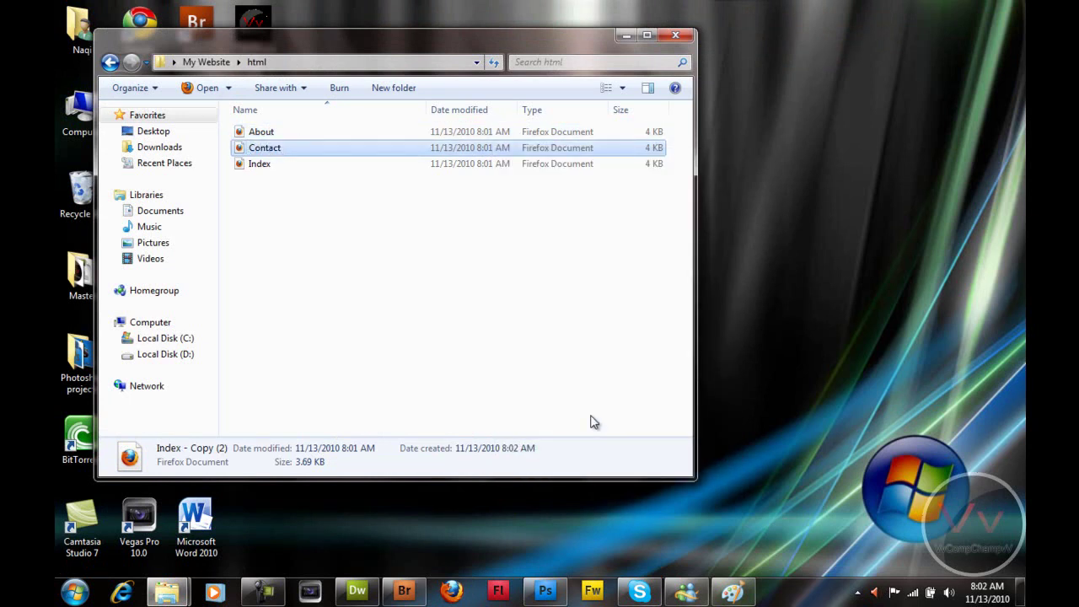
{"action": "left_click", "coordinate": [503, 282]}
{"action": "left_click", "coordinate": [505, 166]}
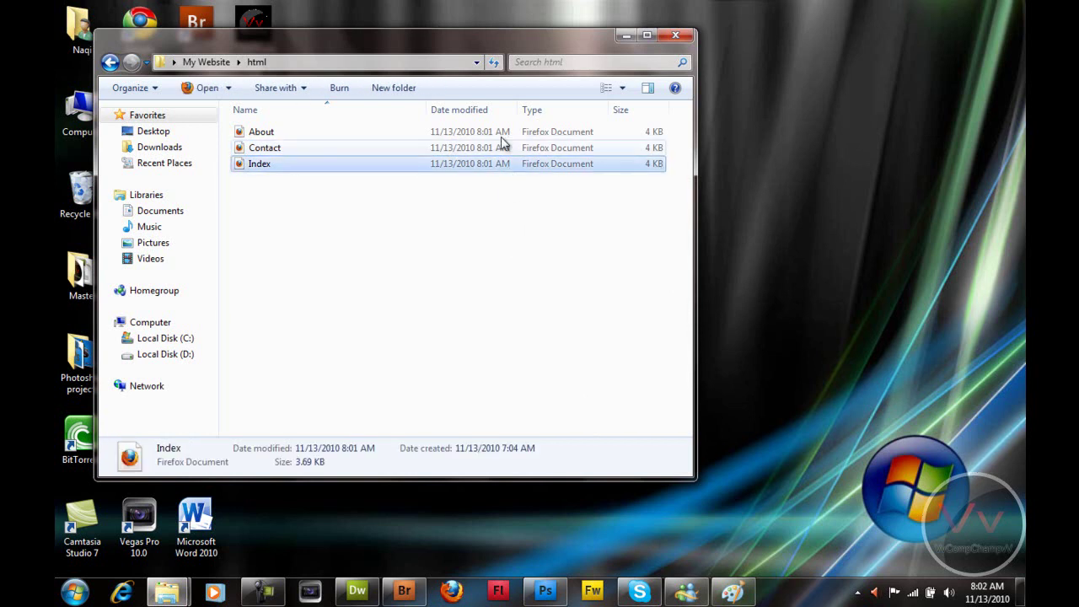
Switch to Dreamweaver and open About.html from the site's html folder.
{"action": "left_click", "coordinate": [357, 590]}
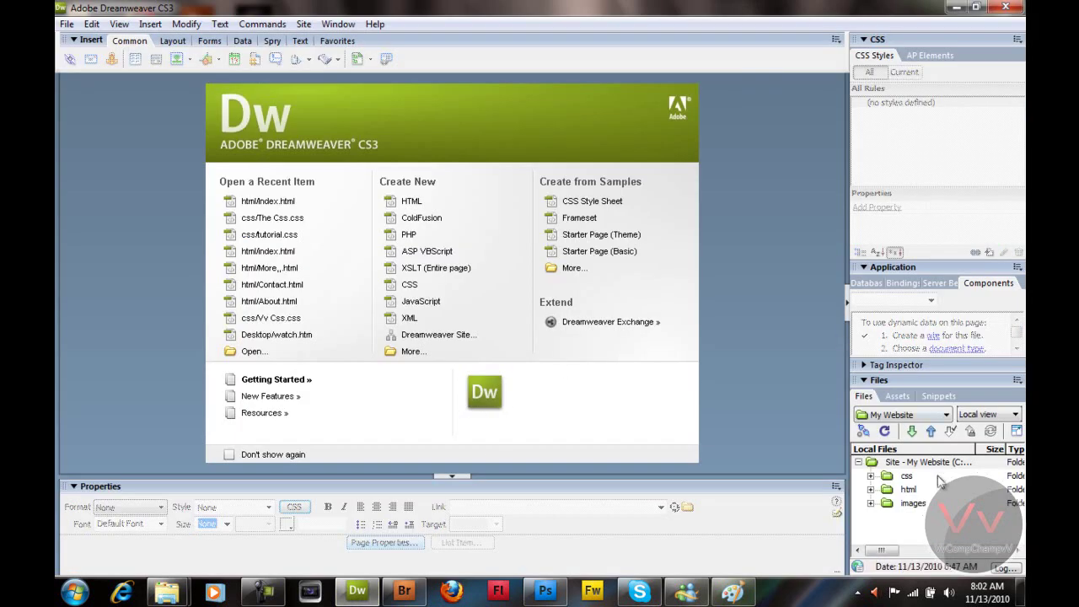
{"action": "left_click", "coordinate": [871, 489]}
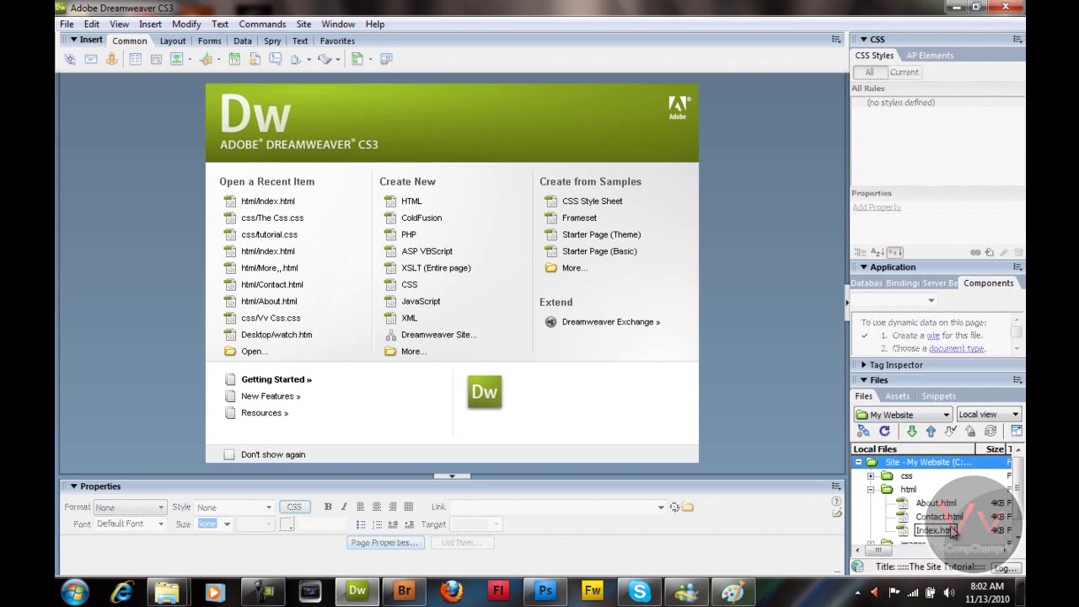
{"action": "double_click", "coordinate": [936, 503]}
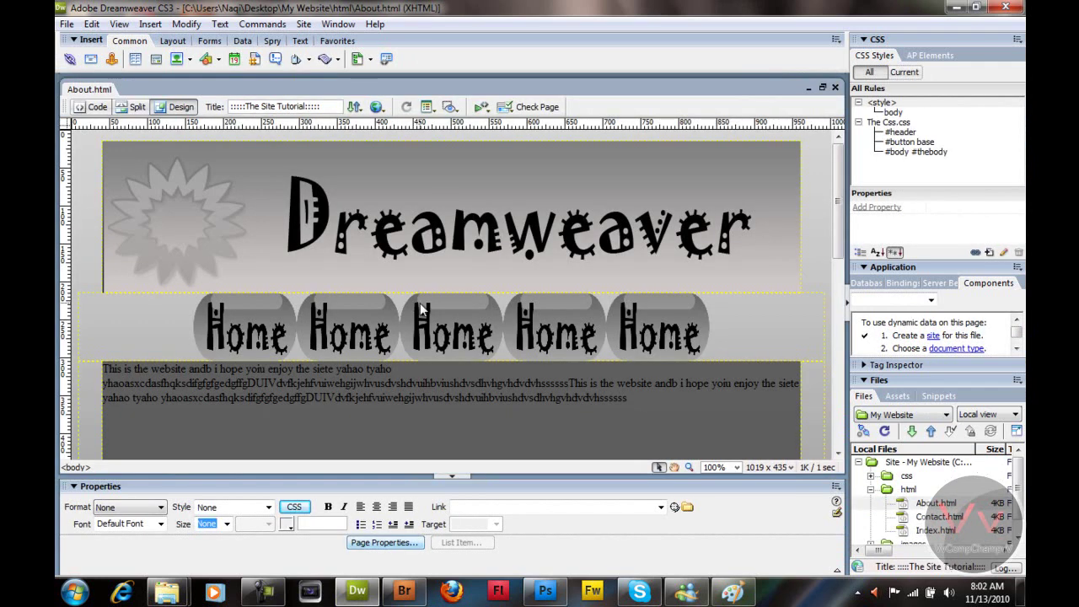
Add random filler characters near the end of the sample text in the About page's thebody div.
{"action": "scroll", "coordinate": [543, 338], "scroll_direction": "down", "scroll_amount": 3}
{"action": "left_click", "coordinate": [561, 226]}
{"action": "type", "text": "rrdgsgvsbsfgbfdbdxbsfg"}
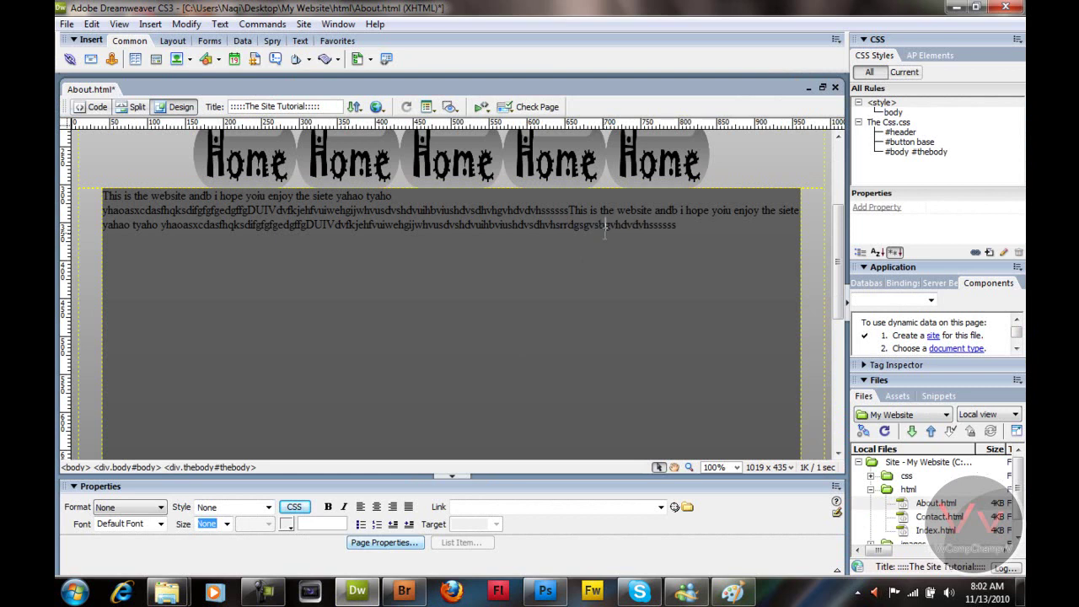
{"action": "type", "text": "gvhdvdvhssssssgbsdfgbbsdgbsvxdfhbds"}
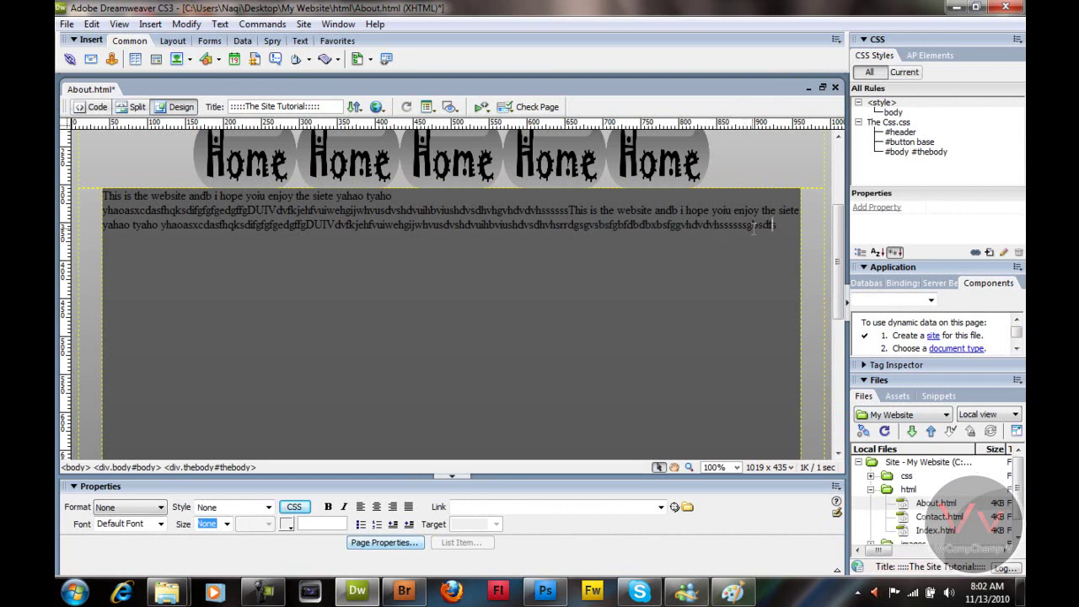
{"action": "type", "text": "hbdgns"}
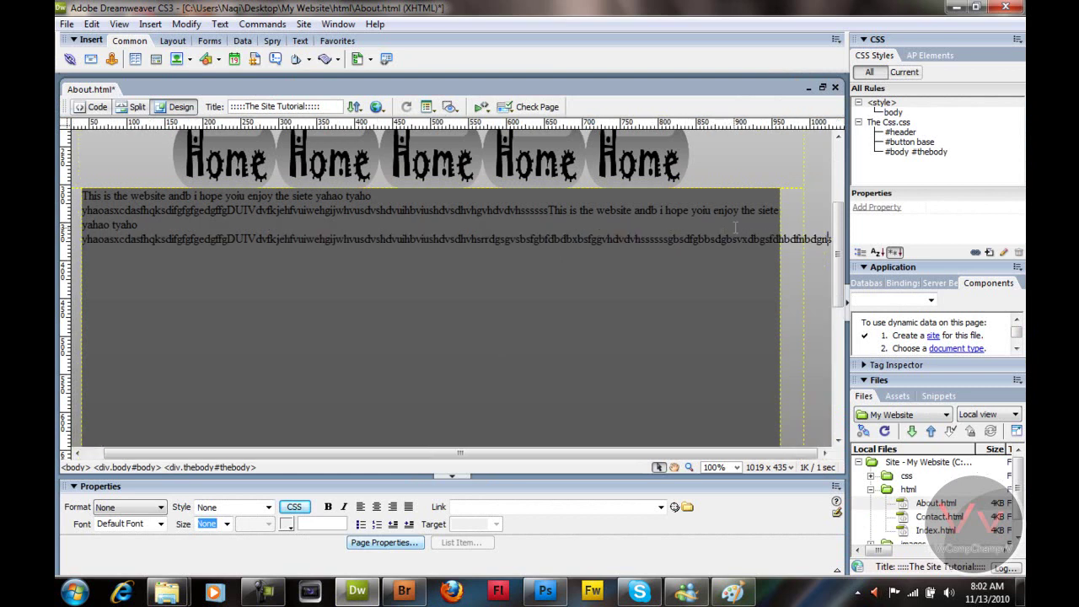
Trim the excess filler characters, end the sample text with "..", and save About.html.
{"action": "key", "text": "BackSpace"}
{"action": "key", "text": "BackSpace"}
{"action": "key", "text": "BackSpace"}
{"action": "key", "text": "BackSpace"}
{"action": "key", "text": "BackSpace"}
{"action": "key", "text": "BackSpace"}
{"action": "key", "text": "BackSpace"}
{"action": "key", "text": "BackSpace"}
{"action": "key", "text": "BackSpace"}
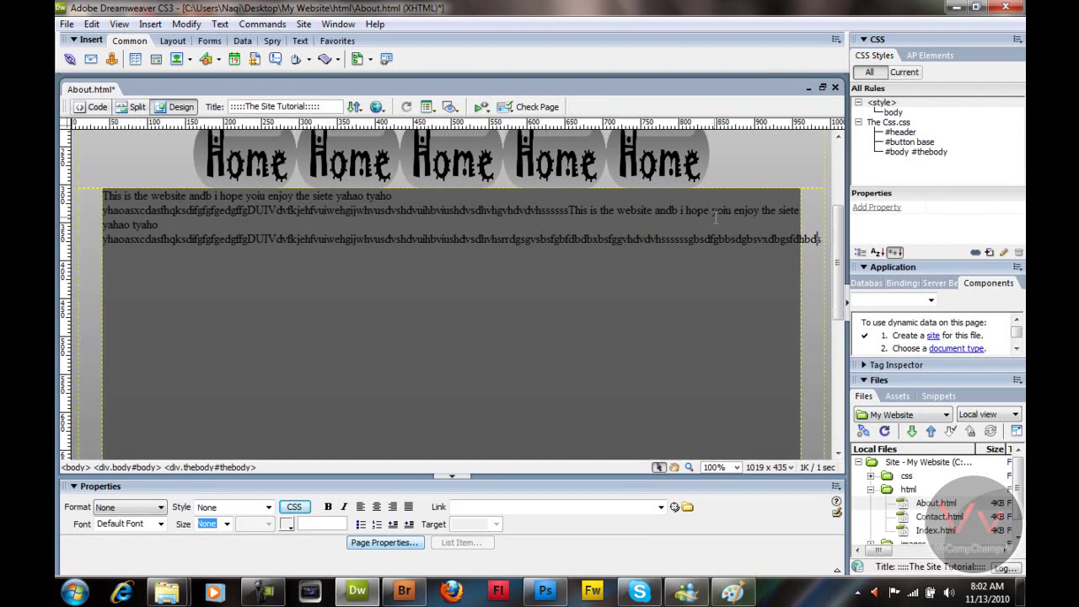
{"action": "key", "text": "BackSpace"}
{"action": "key", "text": "BackSpace"}
{"action": "key", "text": "BackSpace"}
{"action": "key", "text": "BackSpace"}
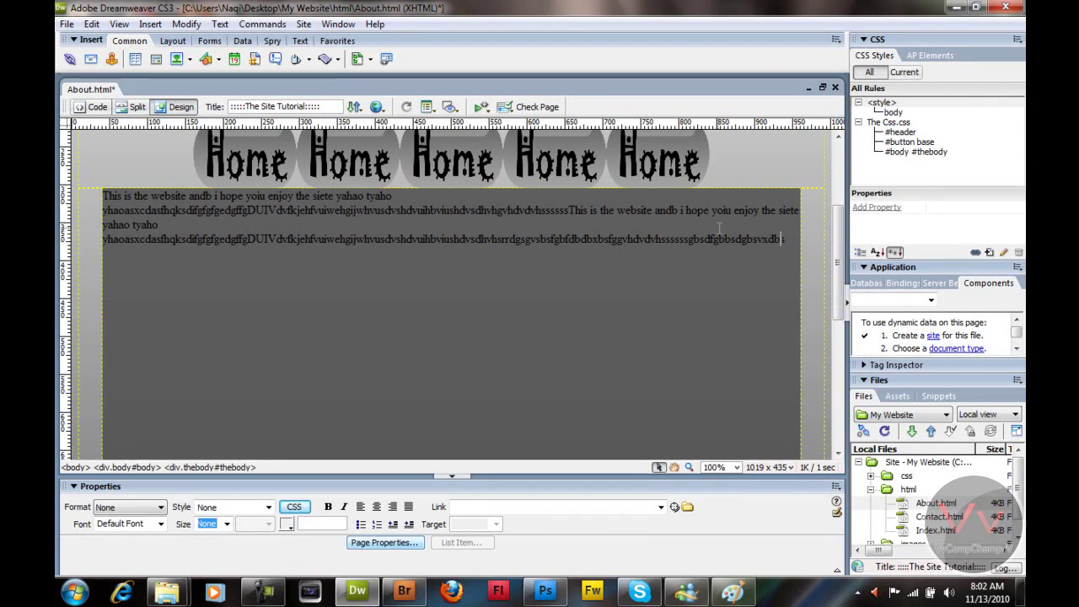
{"action": "type", "text": ".."}
{"action": "key", "text": "ctrl+s"}
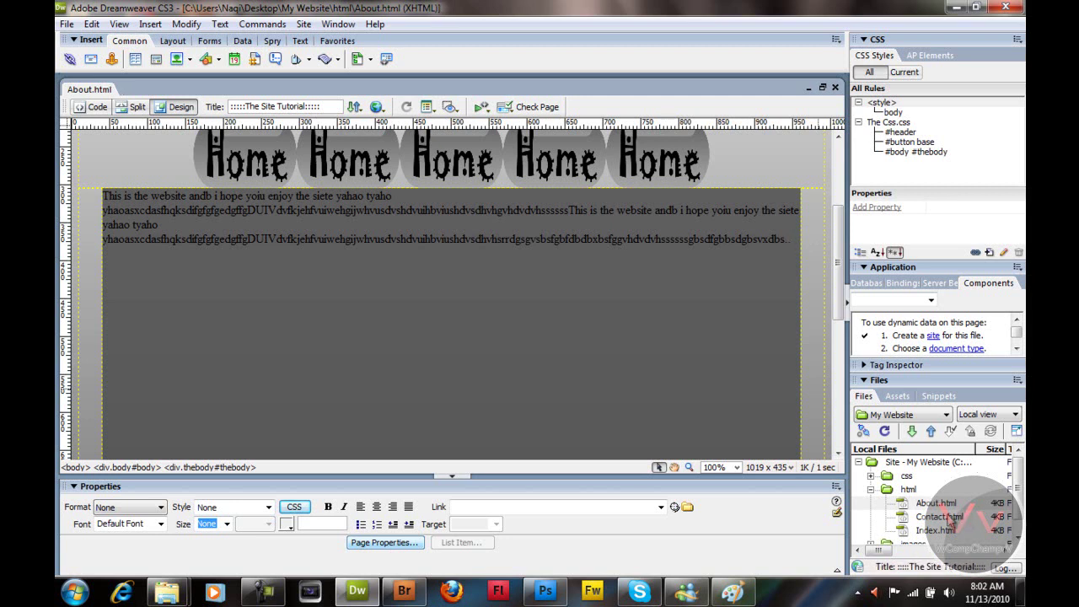
Open Contact.html and delete all the sample text in its thebody div.
{"action": "left_click", "coordinate": [949, 520]}
{"action": "double_click", "coordinate": [949, 519]}
{"action": "scroll", "coordinate": [451, 317], "scroll_direction": "down", "scroll_amount": 5}
{"action": "scroll", "coordinate": [451, 317], "scroll_direction": "up", "scroll_amount": 2}
{"action": "left_click_drag", "start_coordinate": [628, 311], "coordinate": [99, 285]}
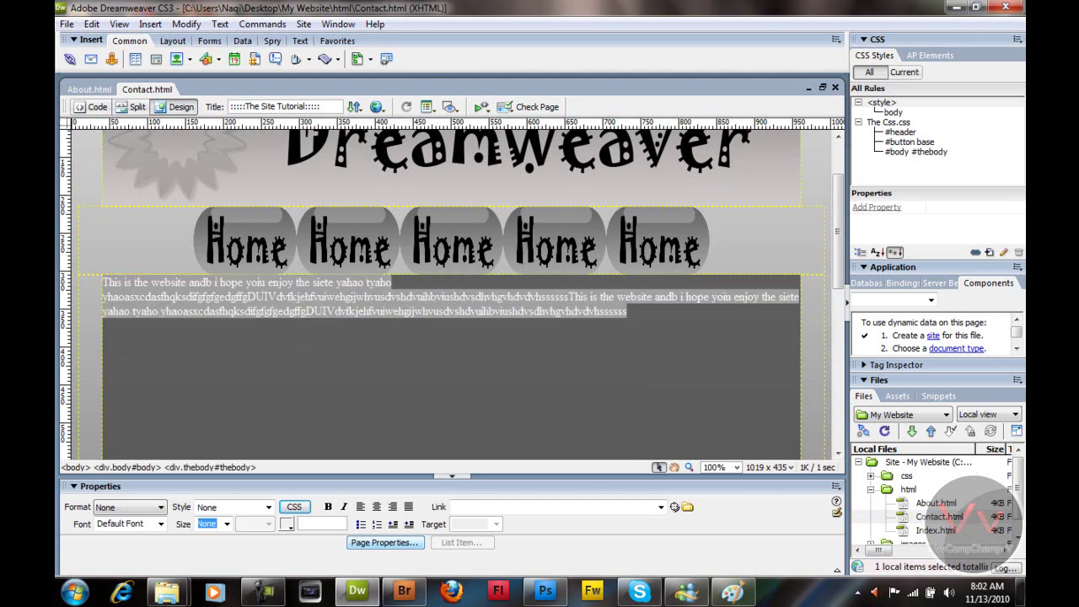
{"action": "key", "text": "Delete"}
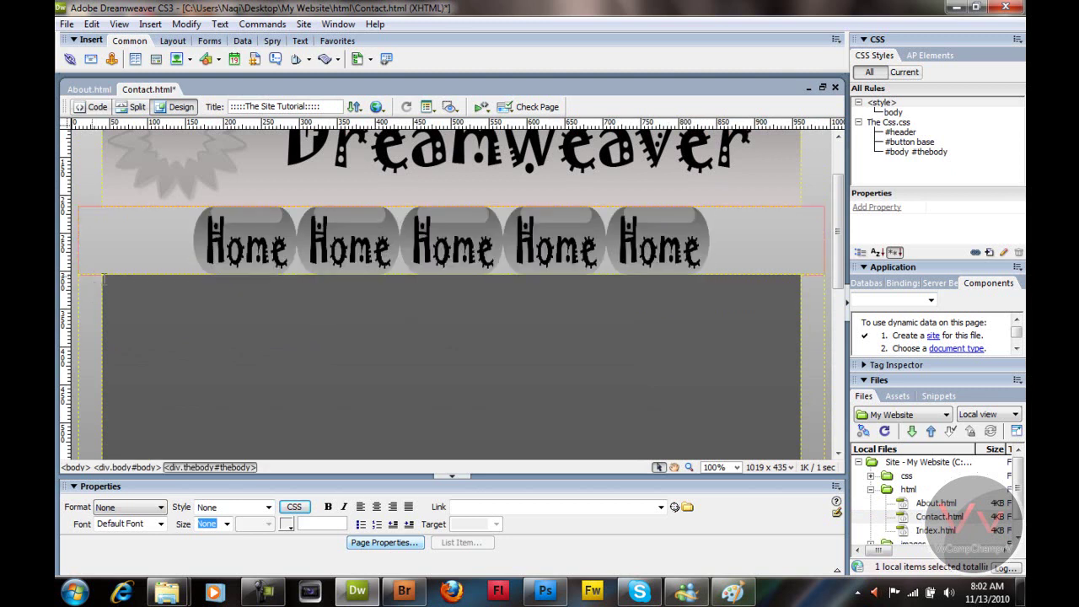
Insert a form into the empty thebody div of the Contact page.
{"action": "left_click", "coordinate": [165, 303]}
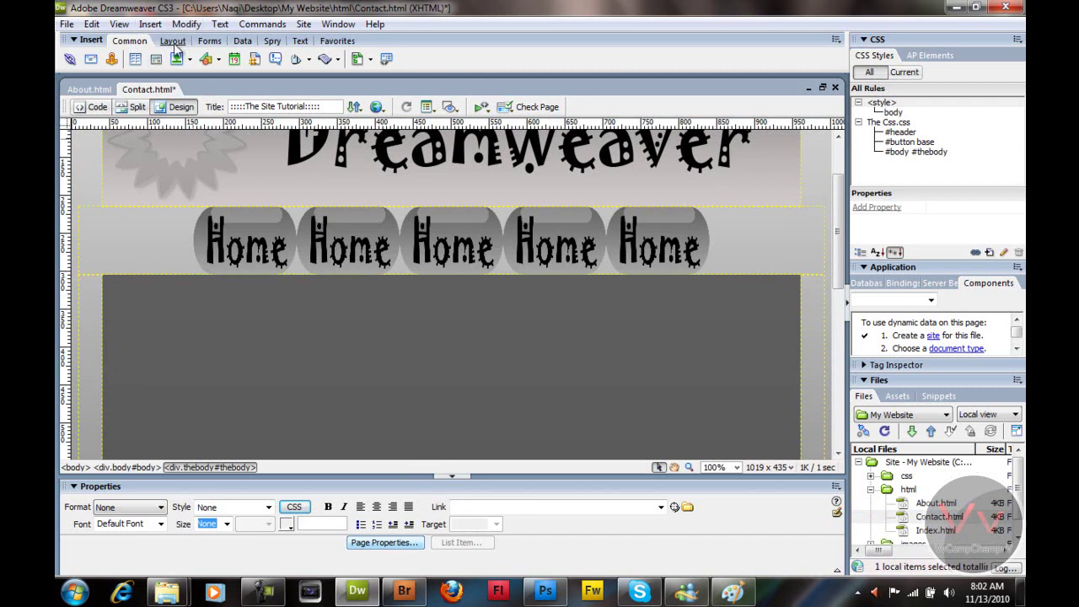
{"action": "left_click", "coordinate": [209, 42]}
{"action": "left_click", "coordinate": [73, 61]}
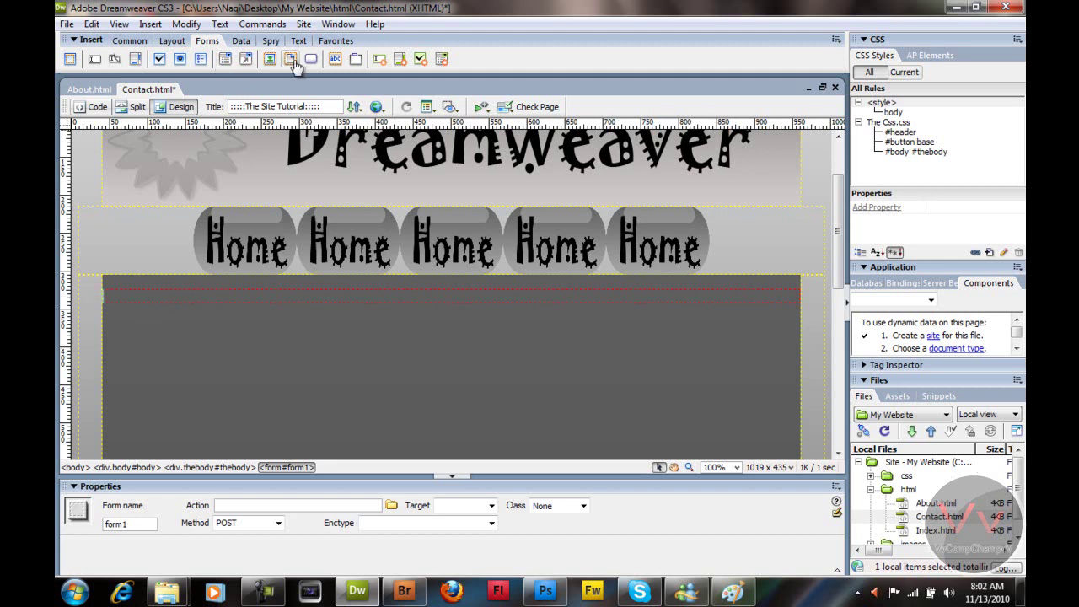
Add a text field to the form with both its ID and label set to Name.
{"action": "left_click", "coordinate": [94, 59]}
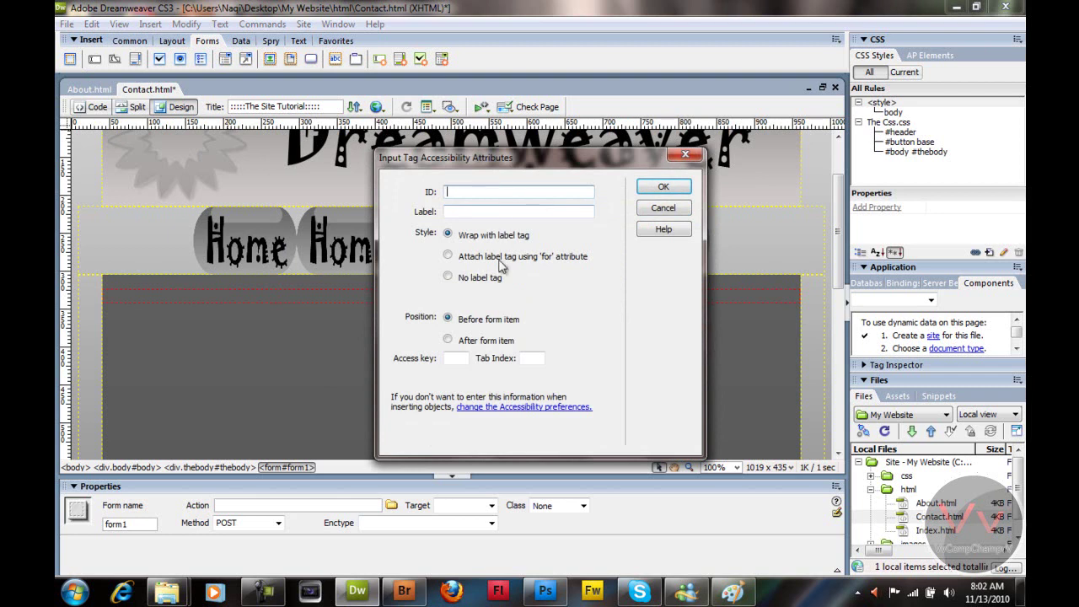
{"action": "key", "text": "Tab"}
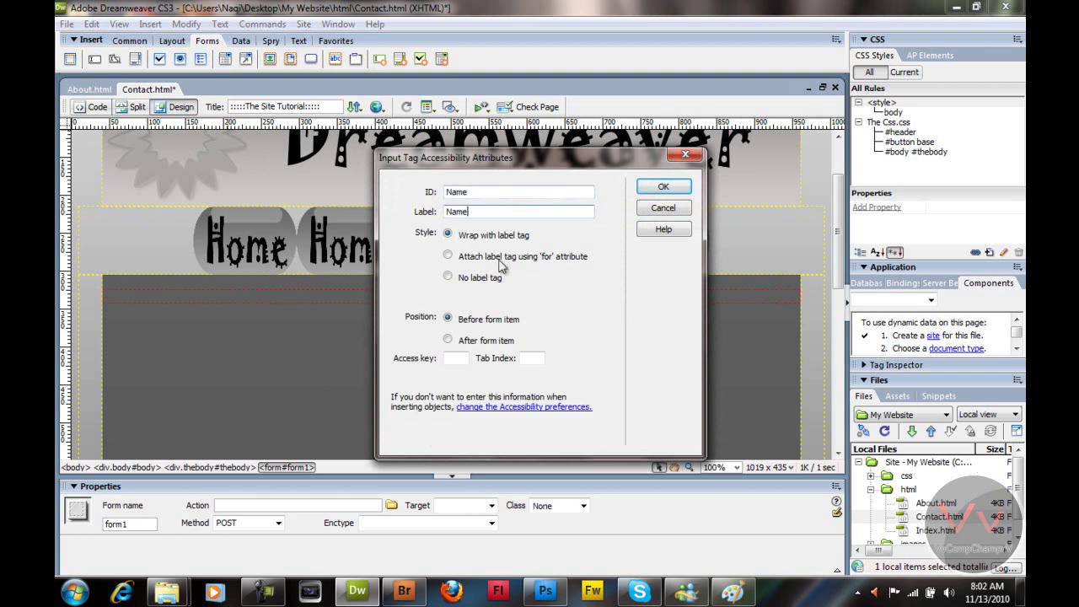
{"action": "key", "text": "Return"}
{"action": "left_click", "coordinate": [363, 362]}
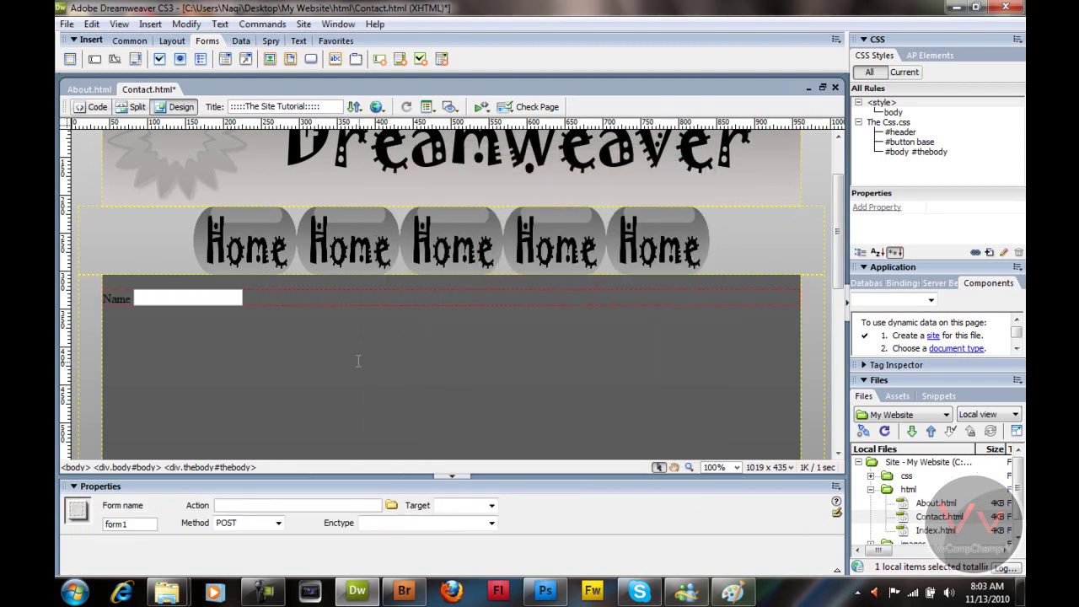
Add a text field with ID and label Email on the line directly below the Name field.
{"action": "left_click", "coordinate": [269, 304]}
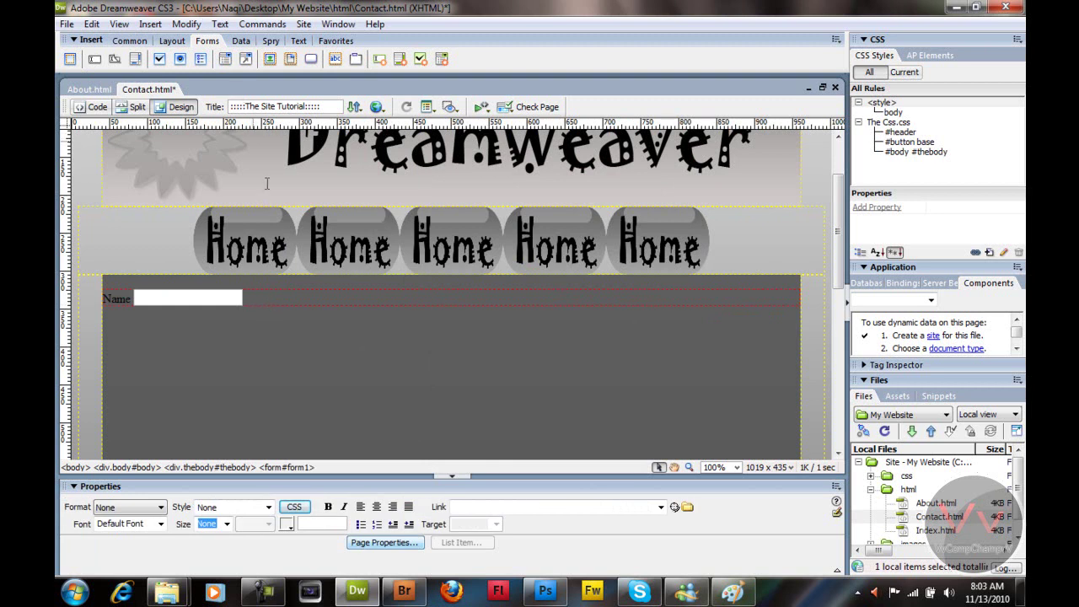
{"action": "key", "text": "Return"}
{"action": "key", "text": "BackSpace"}
{"action": "left_click", "coordinate": [94, 59]}
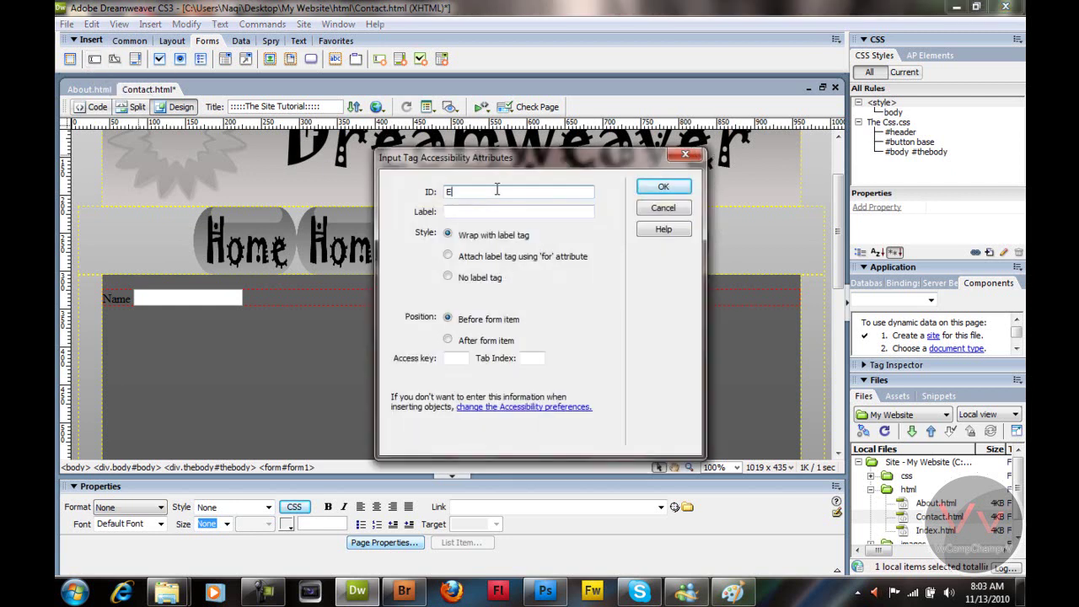
{"action": "type", "text": "Email"}
{"action": "key", "text": "Tab"}
{"action": "key", "text": "Return"}
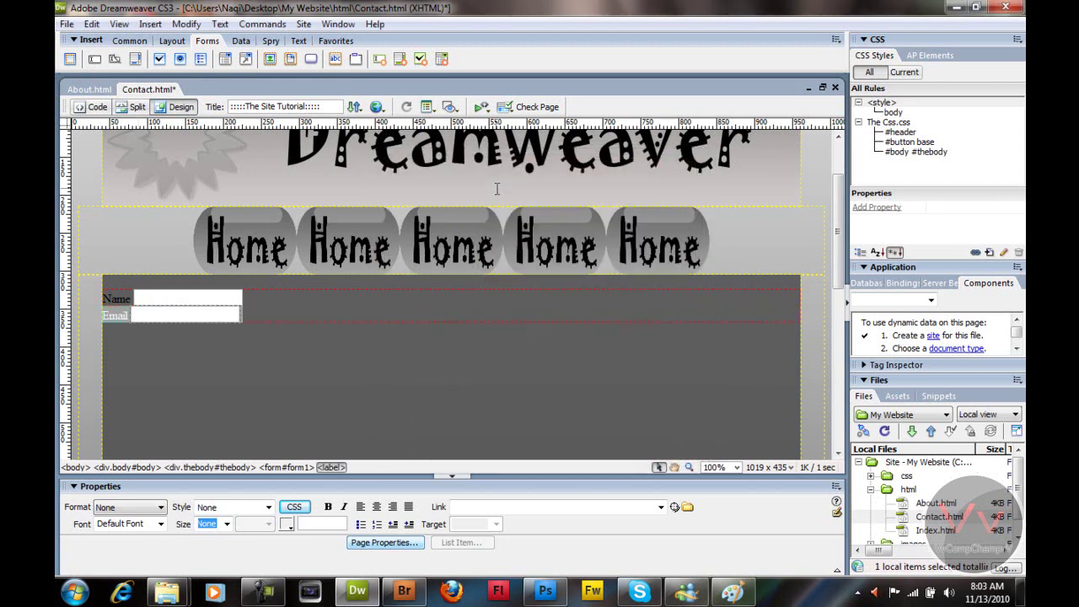
Insert a text area with ID and label Message in a new paragraph below the Email field.
{"action": "left_click", "coordinate": [348, 320]}
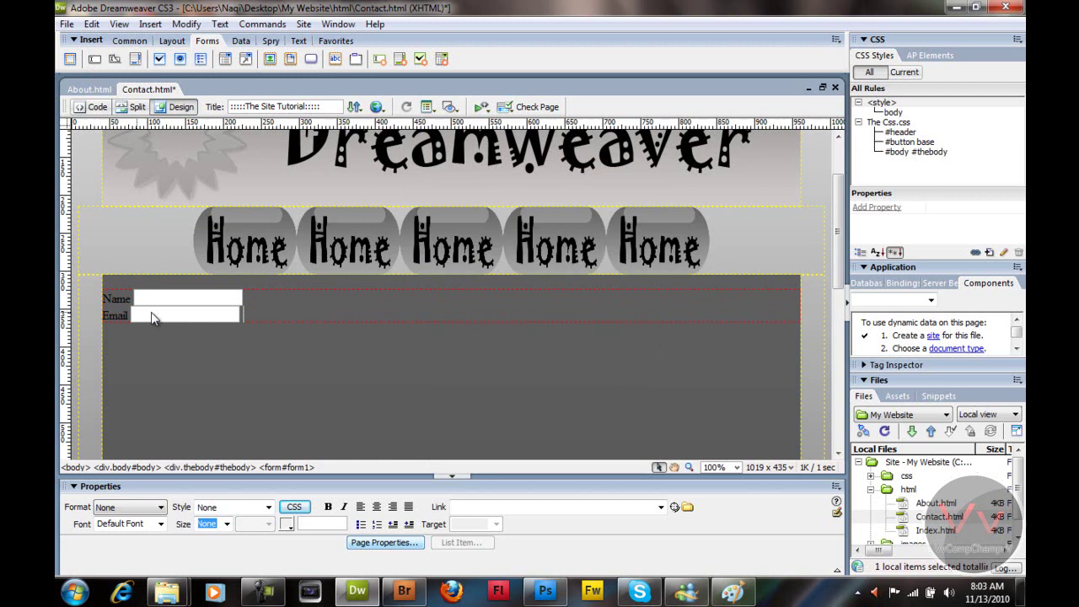
{"action": "left_click", "coordinate": [190, 321]}
{"action": "left_click", "coordinate": [199, 329]}
{"action": "key", "text": "Return"}
{"action": "left_click", "coordinate": [134, 65]}
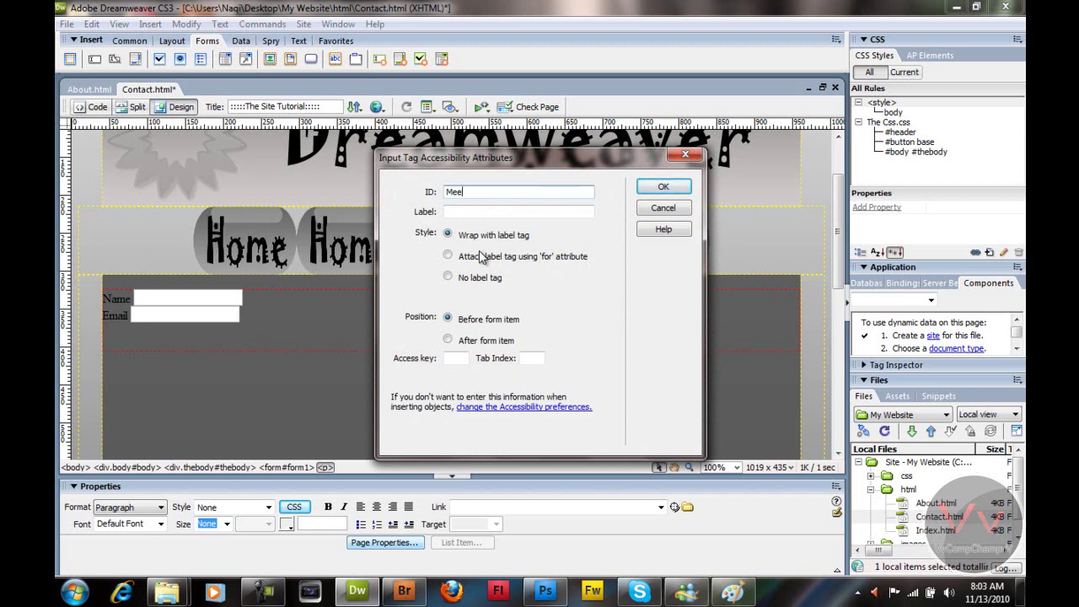
{"action": "key", "text": "Tab"}
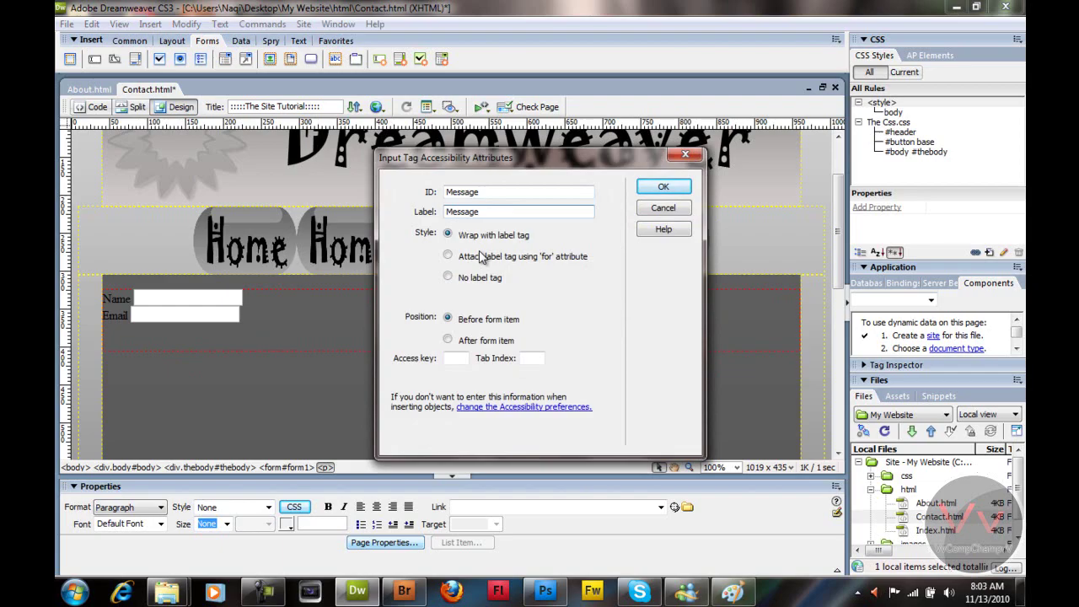
{"action": "key", "text": "Return"}
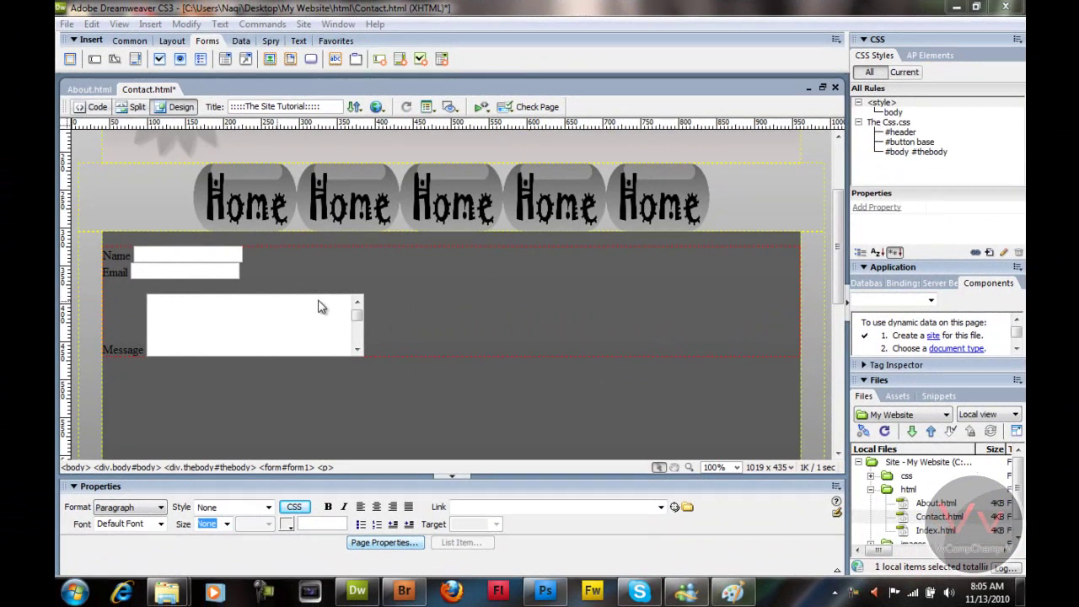
Set the Message text area's initial value to "Please Write your Message".
{"action": "left_click", "coordinate": [299, 335]}
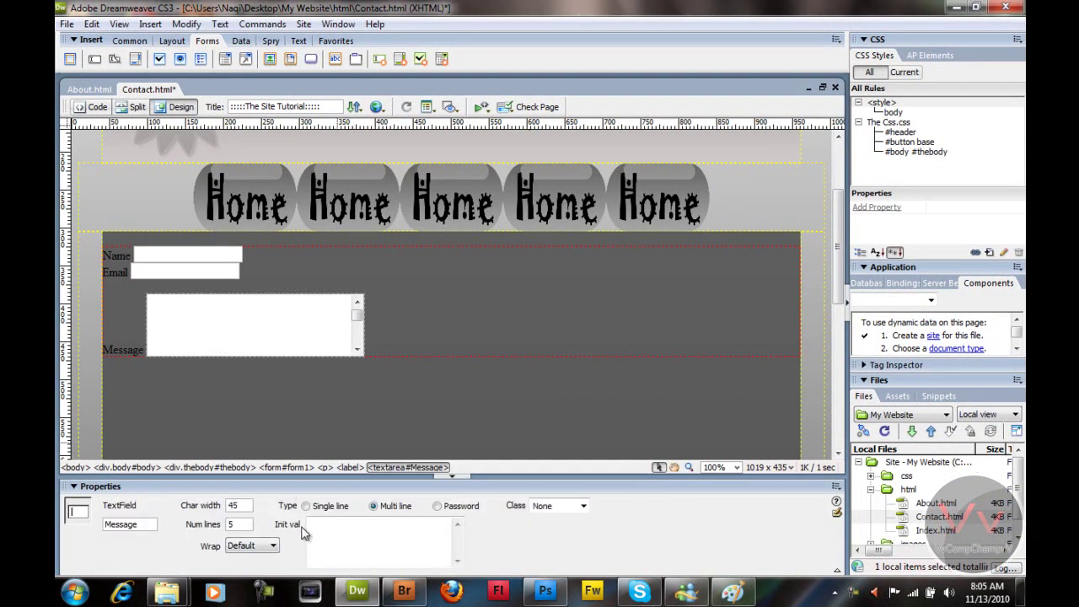
{"action": "left_click", "coordinate": [371, 544]}
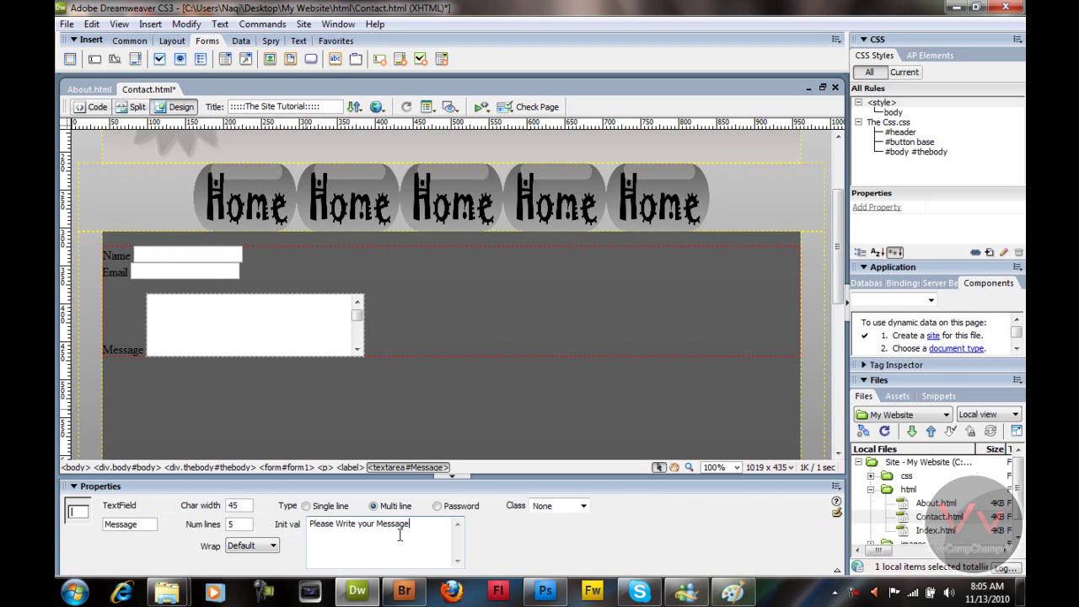
{"action": "left_click", "coordinate": [400, 435]}
{"action": "left_click", "coordinate": [285, 314]}
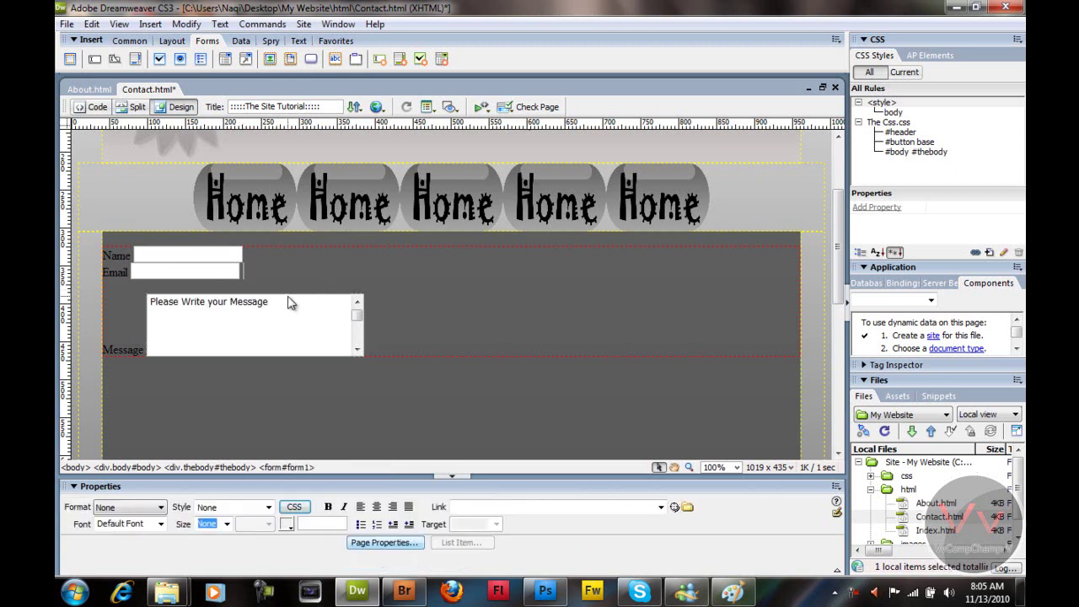
Try the Message field as a single-line type and return it to multi-line.
{"action": "left_click", "coordinate": [278, 316]}
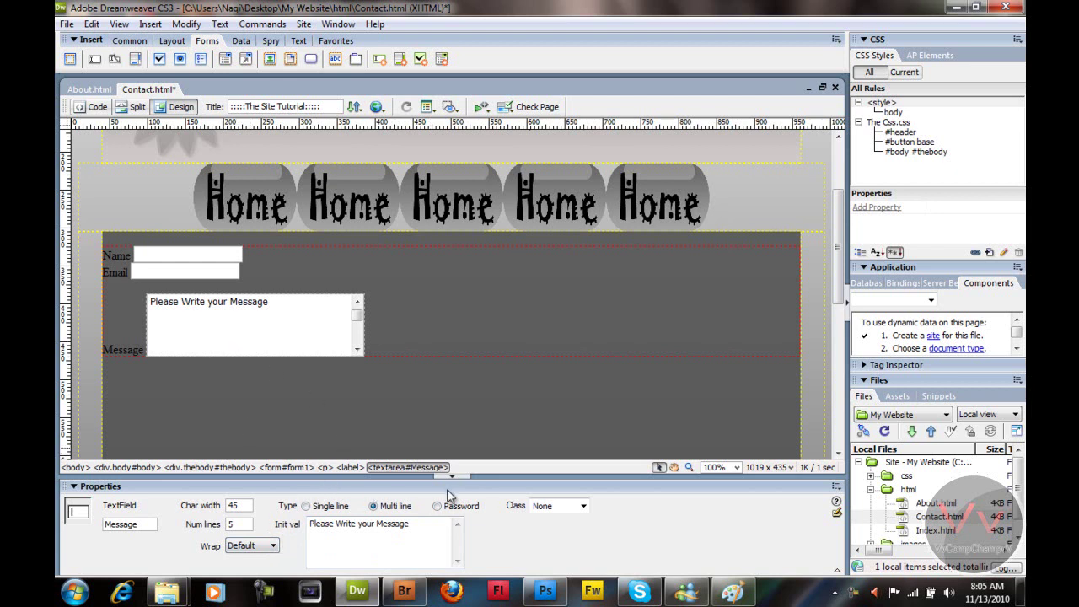
{"action": "left_click", "coordinate": [312, 507]}
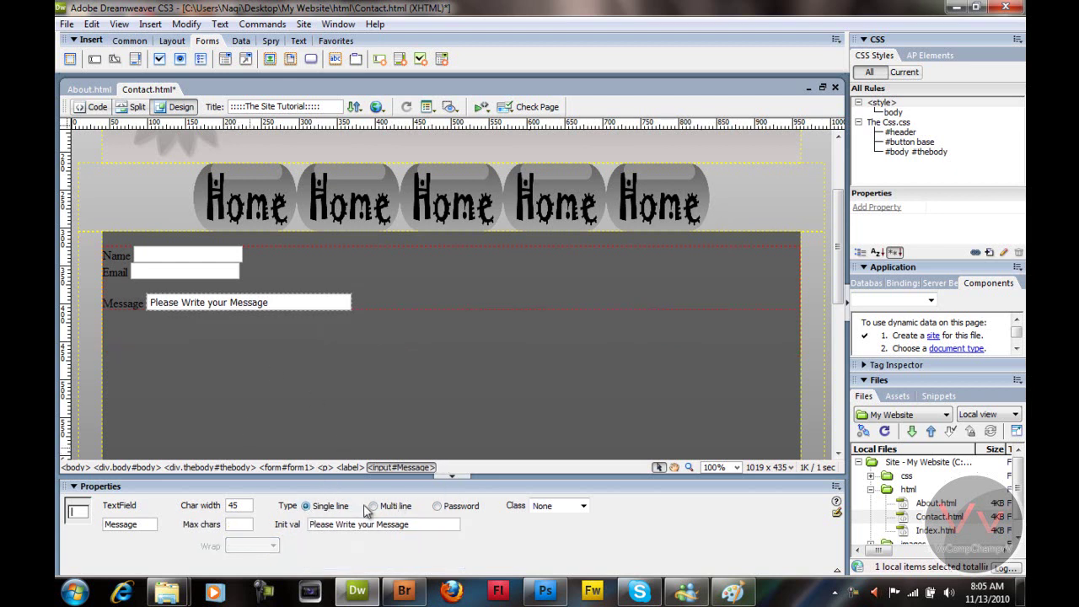
{"action": "left_click", "coordinate": [375, 507]}
{"action": "left_click_drag", "start_coordinate": [390, 544], "coordinate": [343, 538]}
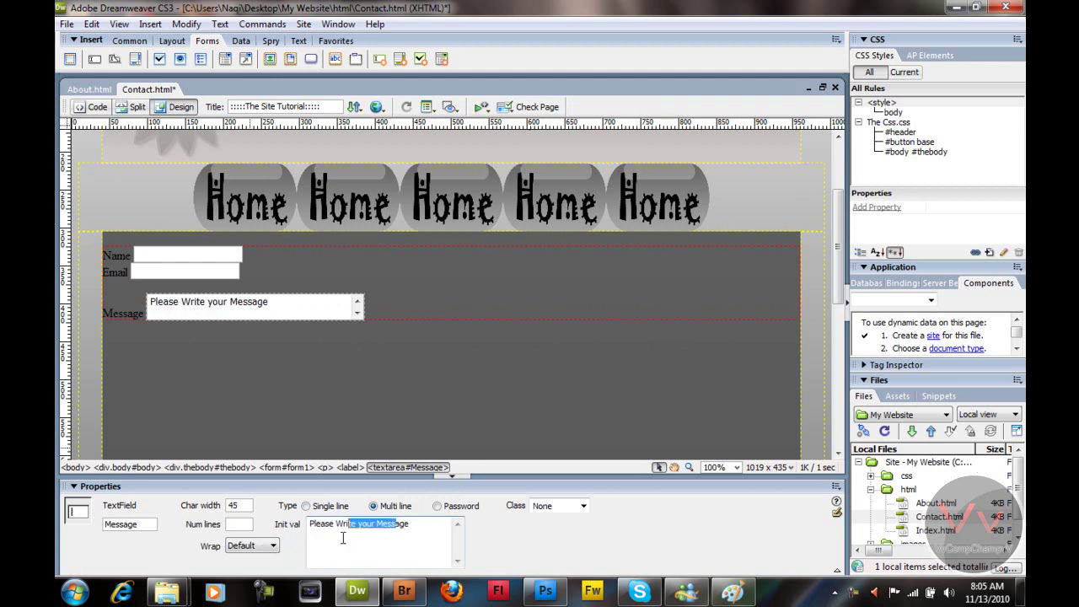
Try a character width of 1 and a line count of 1 on the Message text area.
{"action": "double_click", "coordinate": [245, 506]}
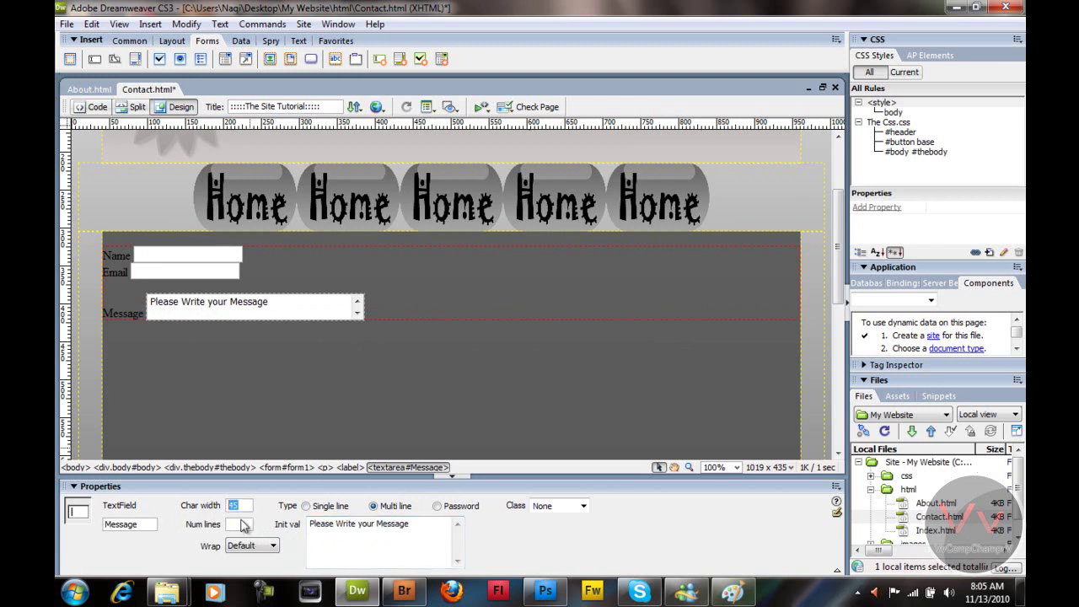
{"action": "type", "text": "1"}
{"action": "left_click", "coordinate": [238, 524]}
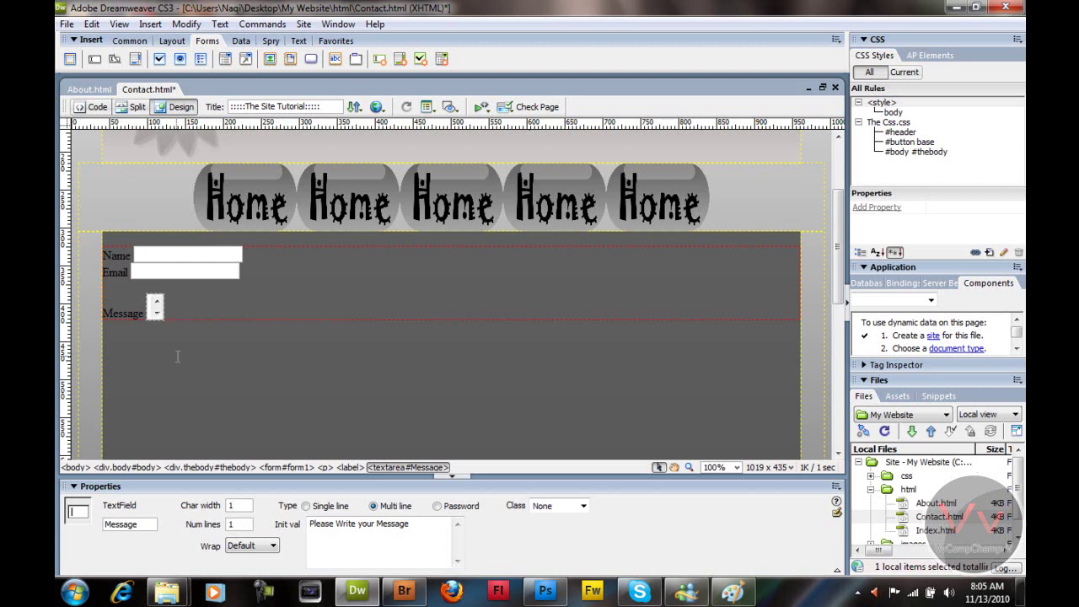
{"action": "type", "text": "1"}
Try a character width of 100 and 100 lines on the Message text area.
{"action": "key", "text": "shift+Tab"}
{"action": "type", "text": "100"}
{"action": "key", "text": "Tab"}
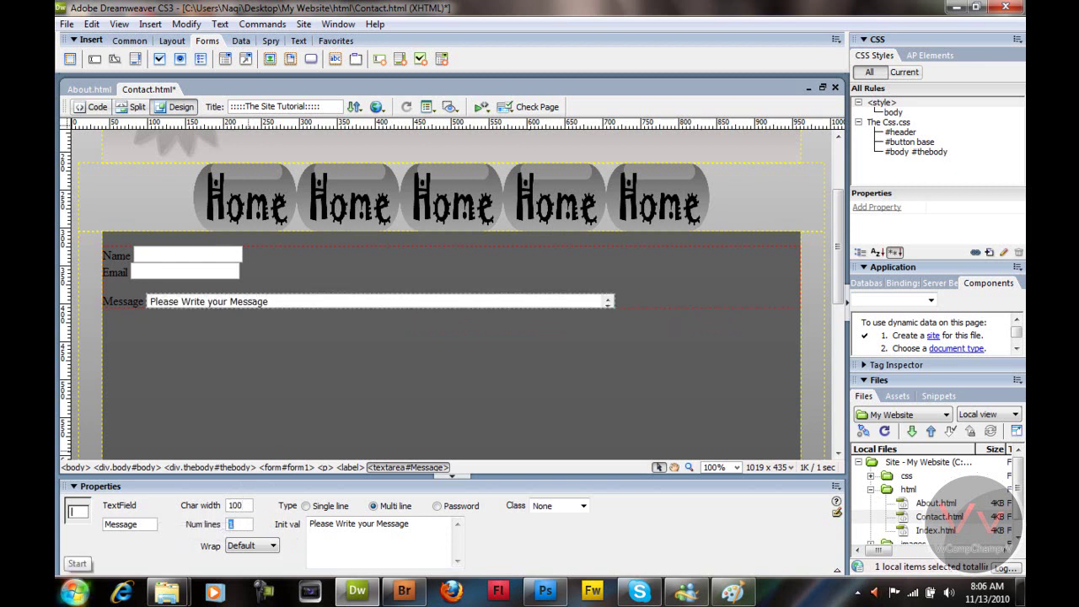
{"action": "type", "text": "100"}
{"action": "key", "text": "Return"}
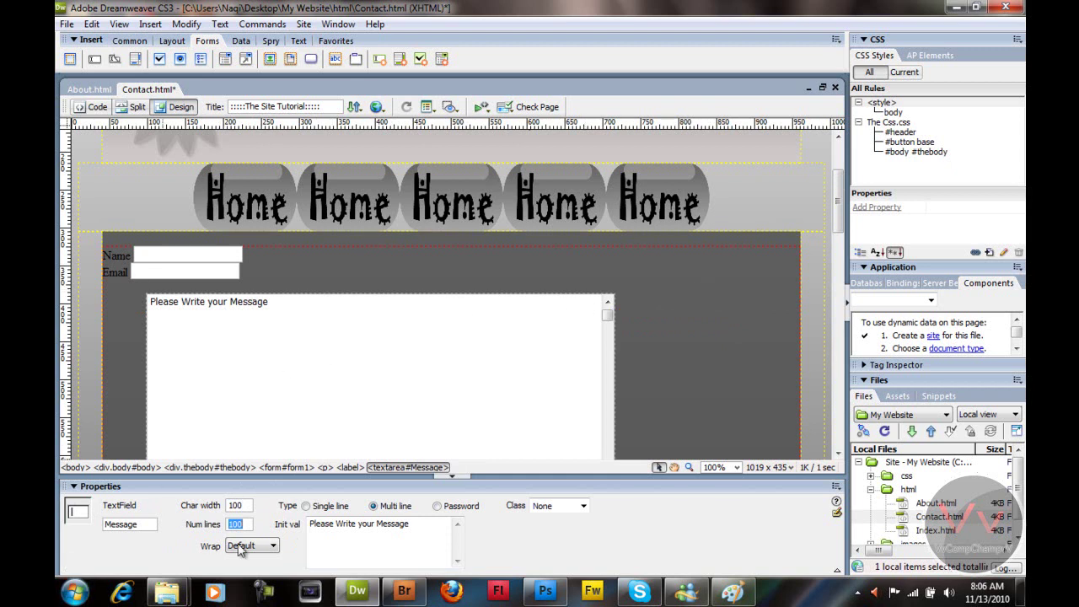
Try 45 lines and a character width of 45 on the Message text area.
{"action": "type", "text": "25"}
{"action": "key", "text": "Return"}
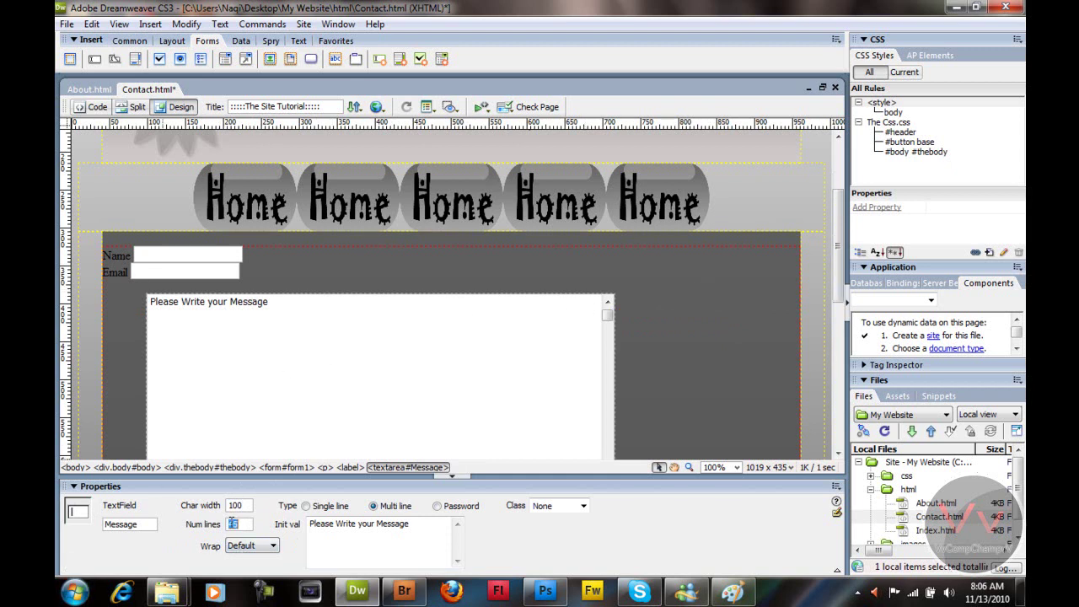
{"action": "double_click", "coordinate": [236, 505]}
{"action": "type", "text": "45"}
{"action": "key", "text": "Return"}
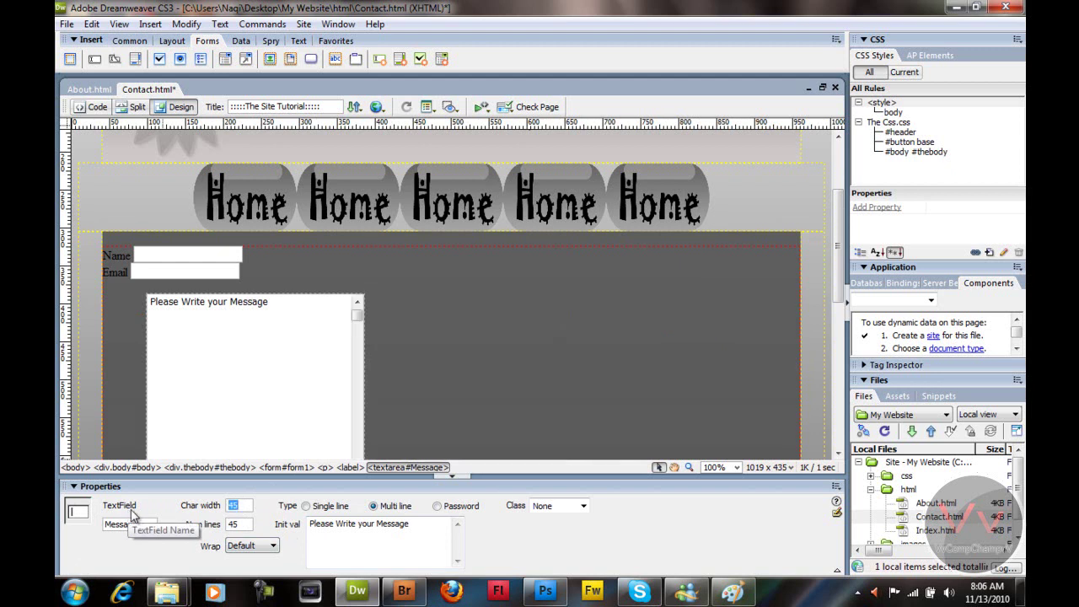
Try 20 lines and a character width of 20 on the Message text area.
{"action": "key", "text": "Tab"}
{"action": "type", "text": "20"}
{"action": "key", "text": "Return"}
{"action": "double_click", "coordinate": [248, 507]}
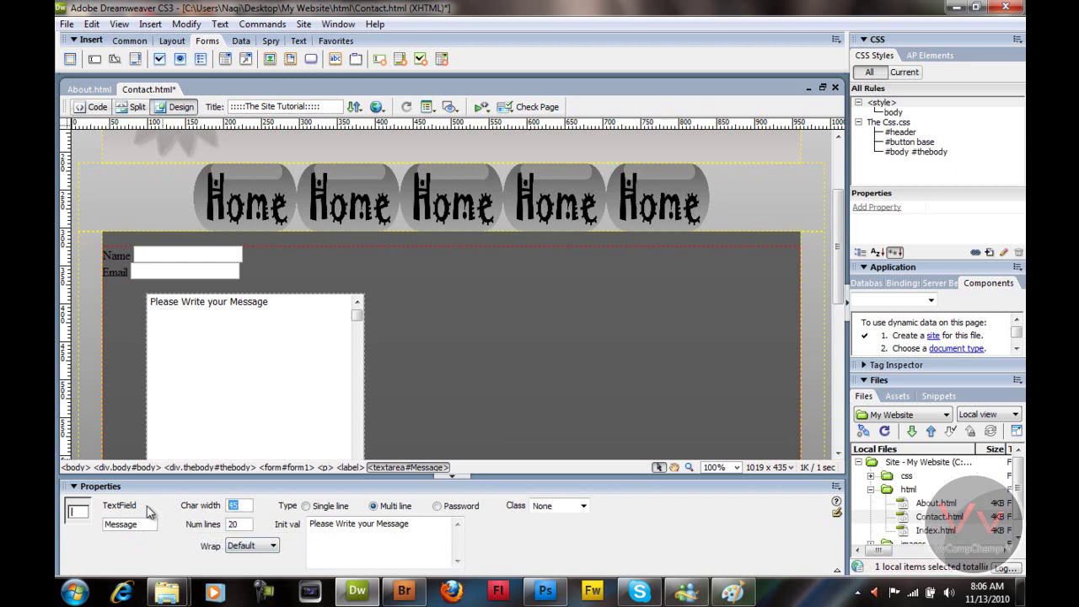
{"action": "type", "text": "20"}
{"action": "key", "text": "Return"}
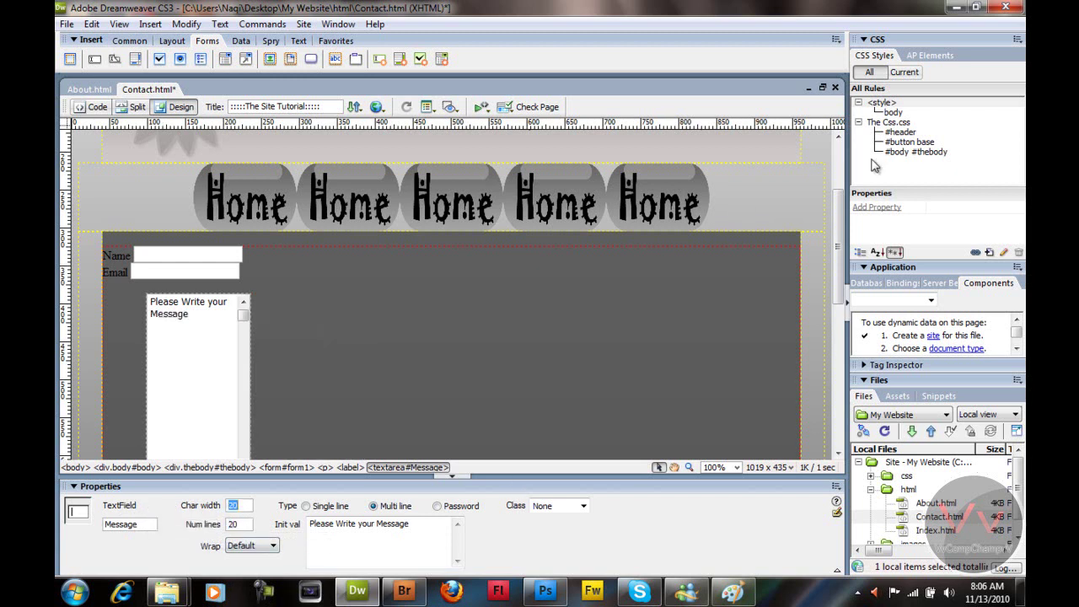
Size the Message text area to 10 lines with a character width of 45.
{"action": "scroll", "coordinate": [826, 251], "scroll_direction": "down", "scroll_amount": 3}
{"action": "scroll", "coordinate": [826, 287], "scroll_direction": "up", "scroll_amount": 2}
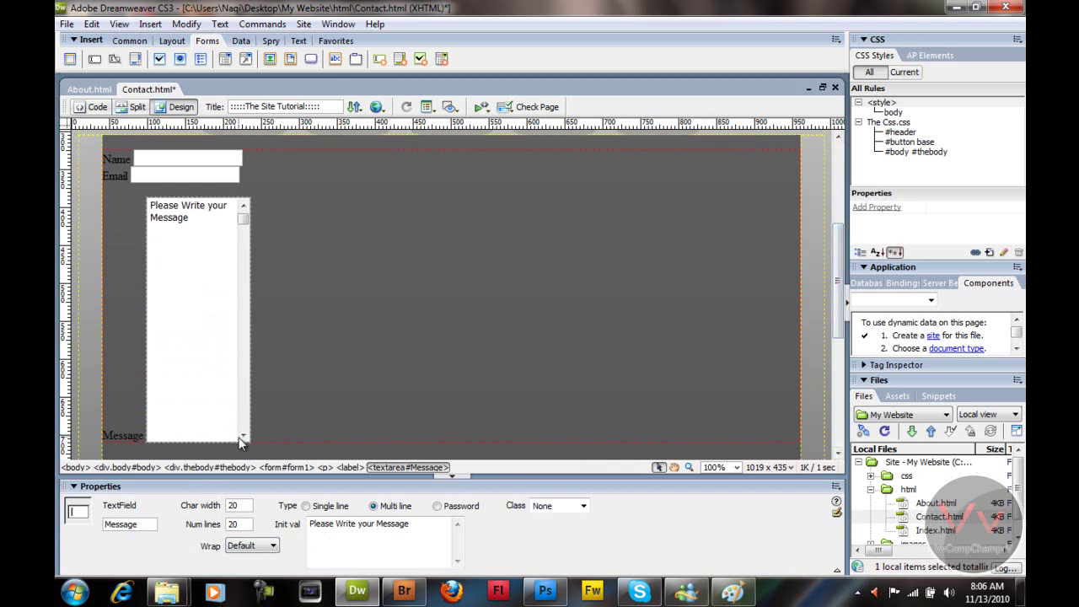
{"action": "double_click", "coordinate": [236, 524]}
{"action": "type", "text": "1"}
{"action": "key", "text": "Return"}
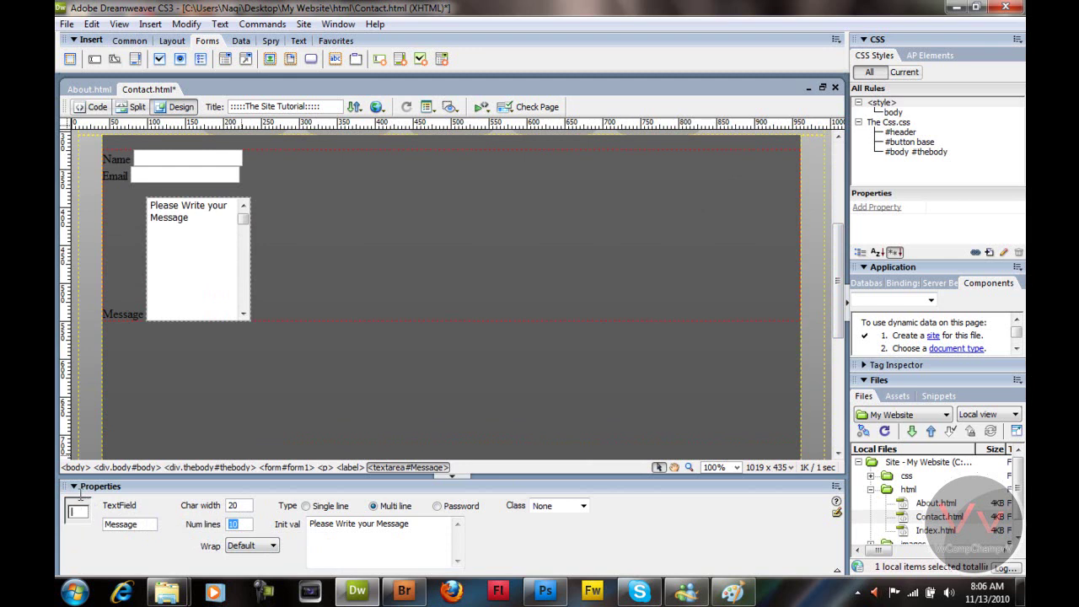
{"action": "double_click", "coordinate": [236, 505]}
{"action": "type", "text": "45"}
{"action": "key", "text": "Return"}
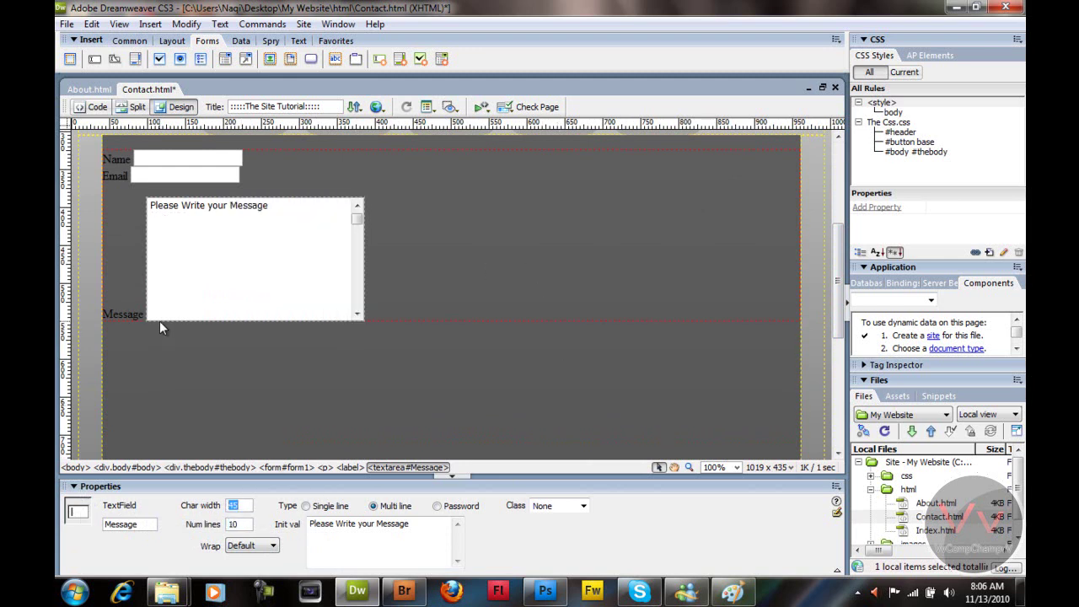
Insert a button with ID and label Submit in a new paragraph below the Message text area.
{"action": "left_click", "coordinate": [403, 310]}
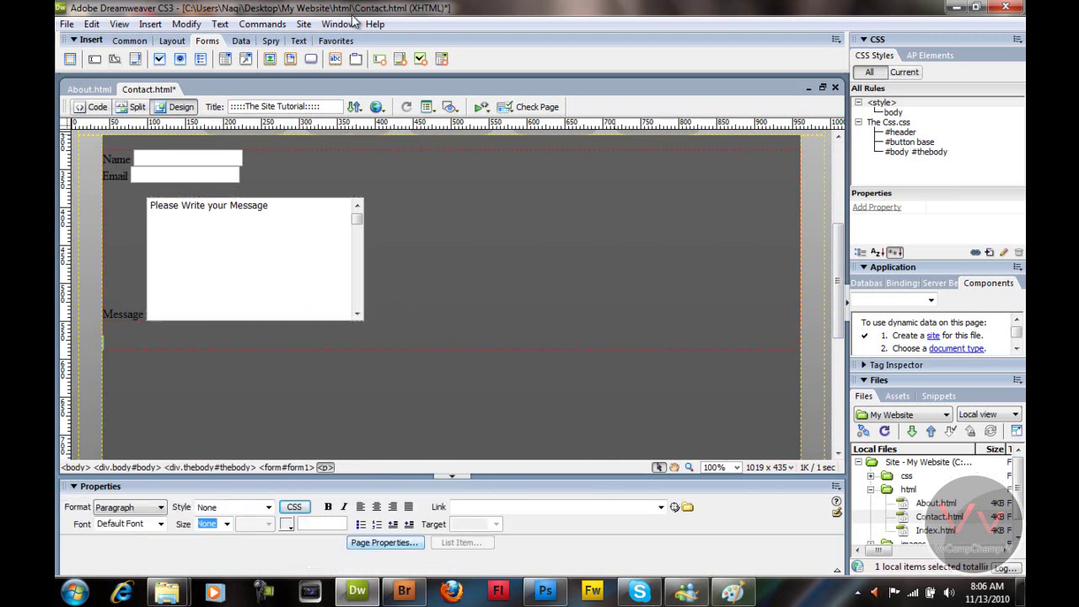
{"action": "left_click", "coordinate": [311, 59]}
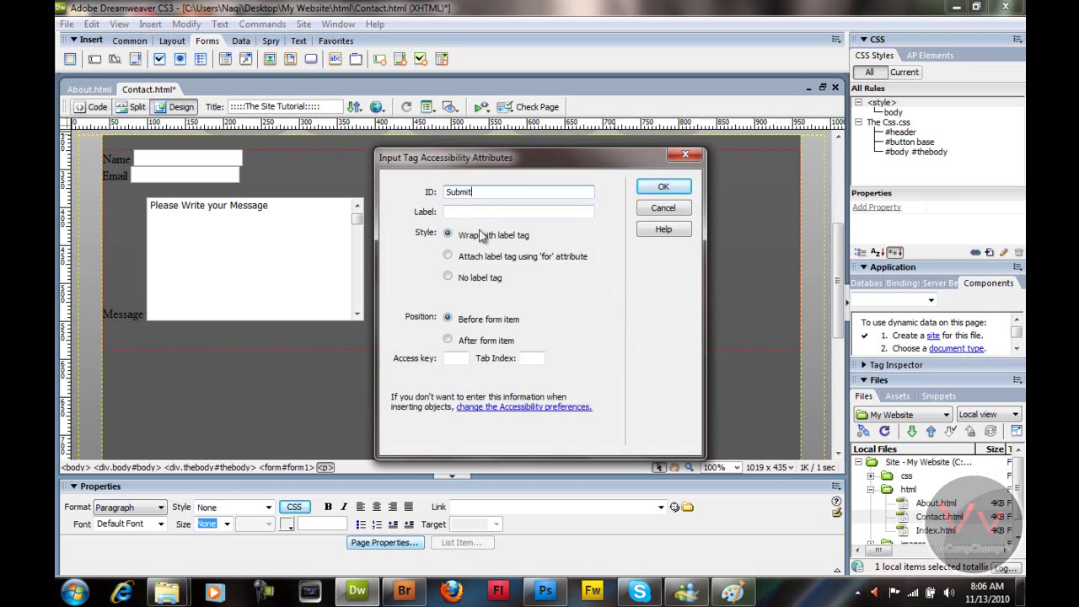
{"action": "key", "text": "Tab"}
{"action": "type", "text": "Subm"}
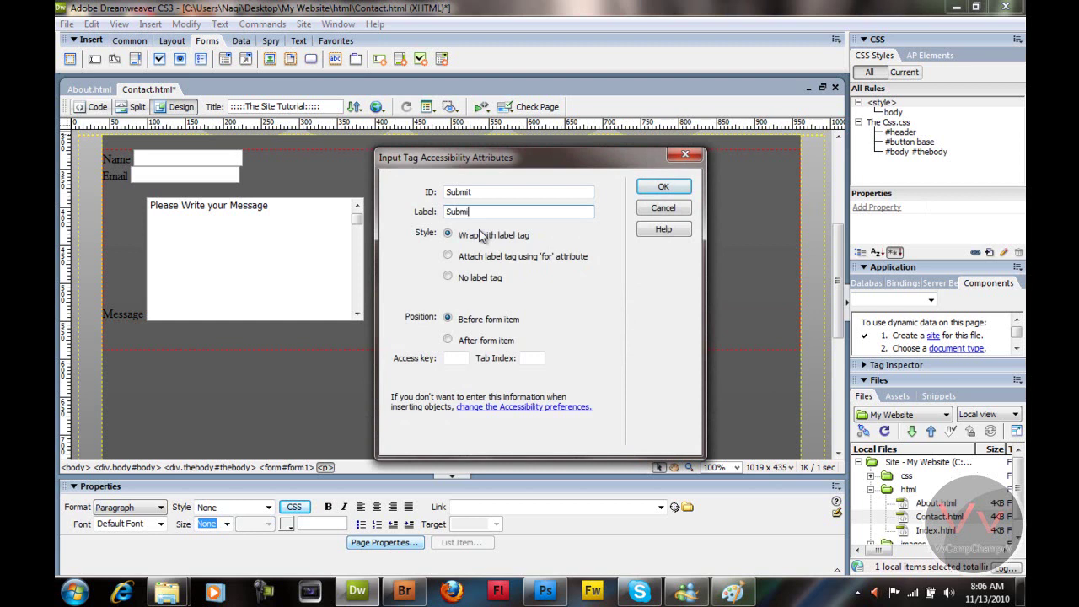
{"action": "type", "text": "it"}
{"action": "key", "text": "Return"}
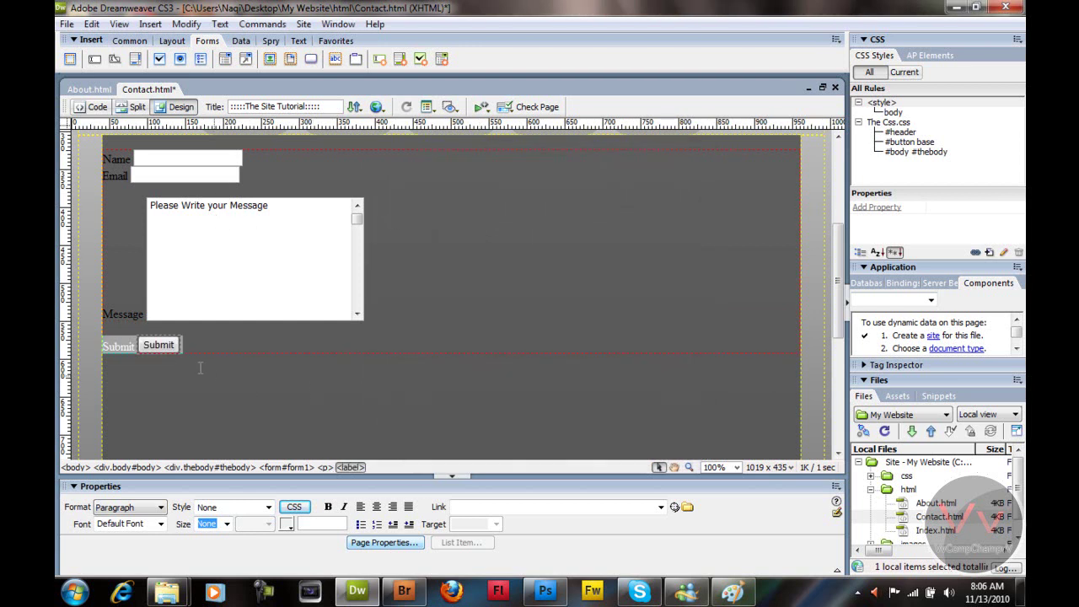
Delete the Submit label text in front of the Submit button.
{"action": "left_click", "coordinate": [106, 342]}
{"action": "left_click_drag", "start_coordinate": [133, 341], "coordinate": [95, 346]}
{"action": "key", "text": "Delete"}
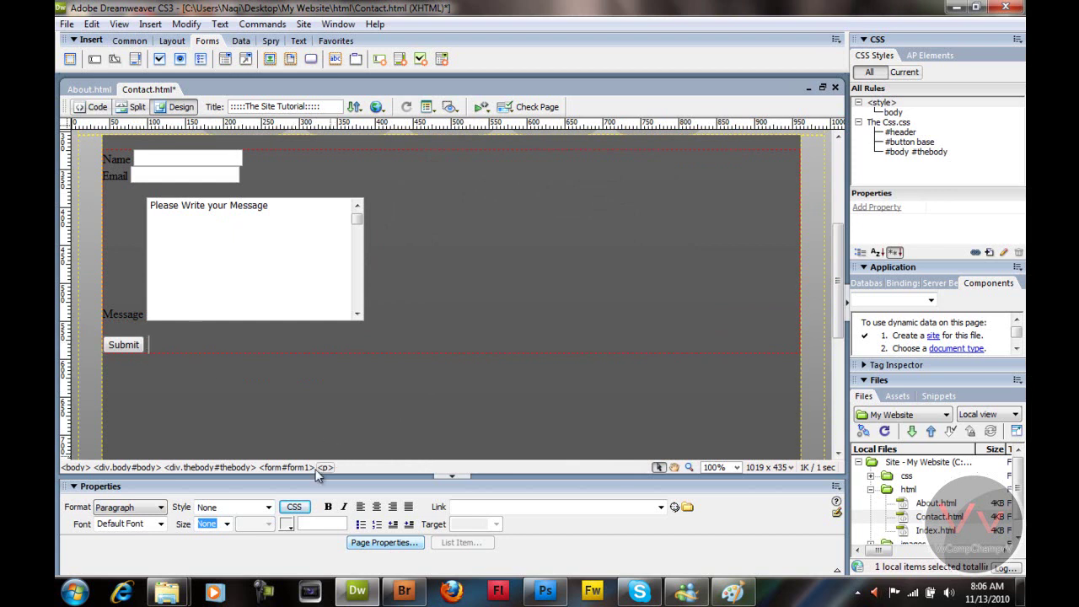
Insert a second button with the ID Reset and no label beside the Submit button, and select it.
{"action": "left_click", "coordinate": [311, 59]}
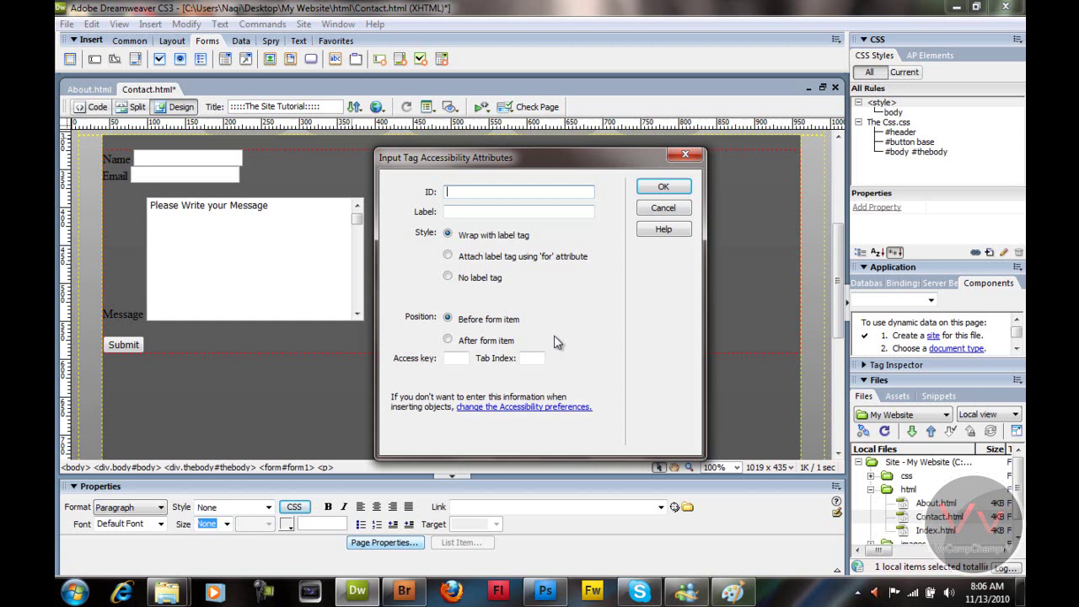
{"action": "key", "text": "Tab"}
{"action": "left_click", "coordinate": [450, 191]}
{"action": "type", "text": "Reset"}
{"action": "key", "text": "Return"}
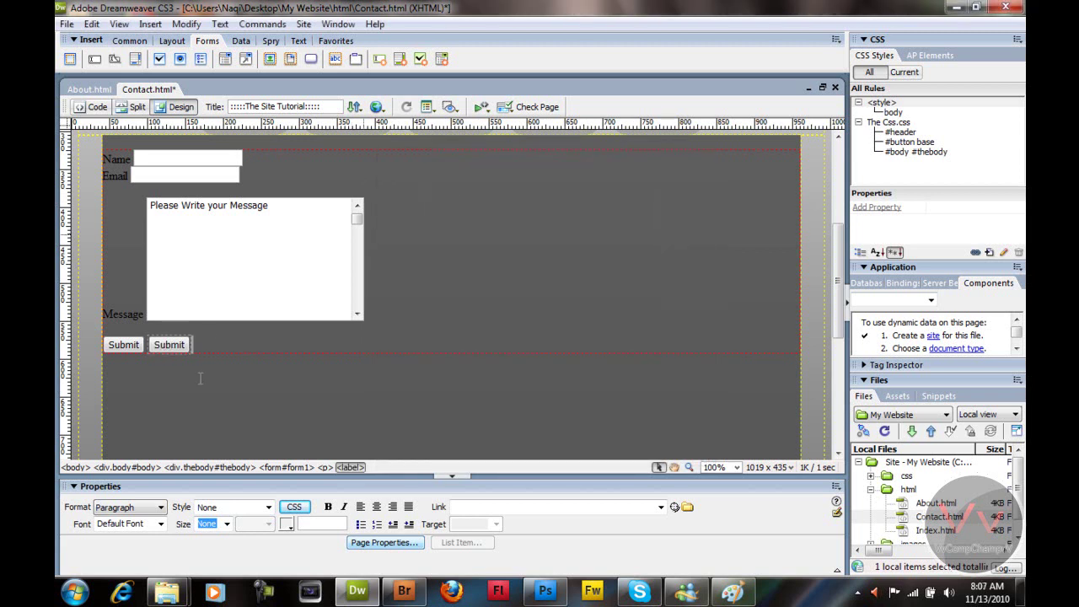
{"action": "left_click", "coordinate": [165, 344]}
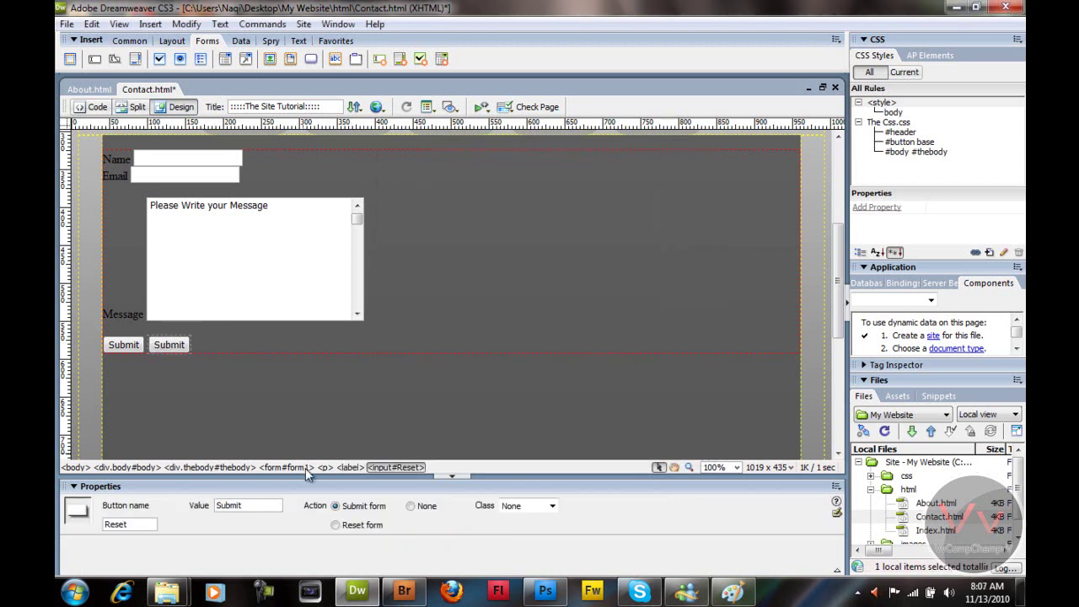